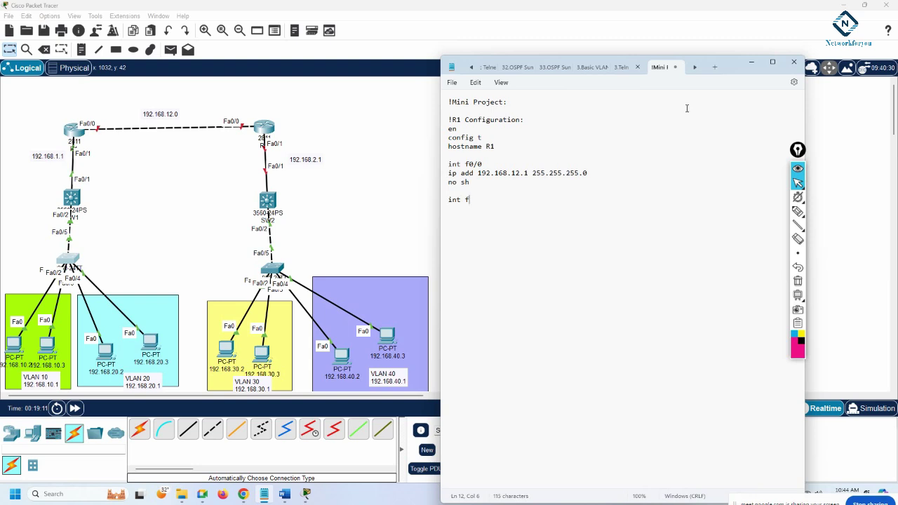
Address int f0/1 as 192.168.1.1 255.255.255.0 with no shutdown in the R1 notes.
{"action": "type", "text": "0/1"}
{"action": "key", "text": "Return"}
{"action": "type", "text": "i"}
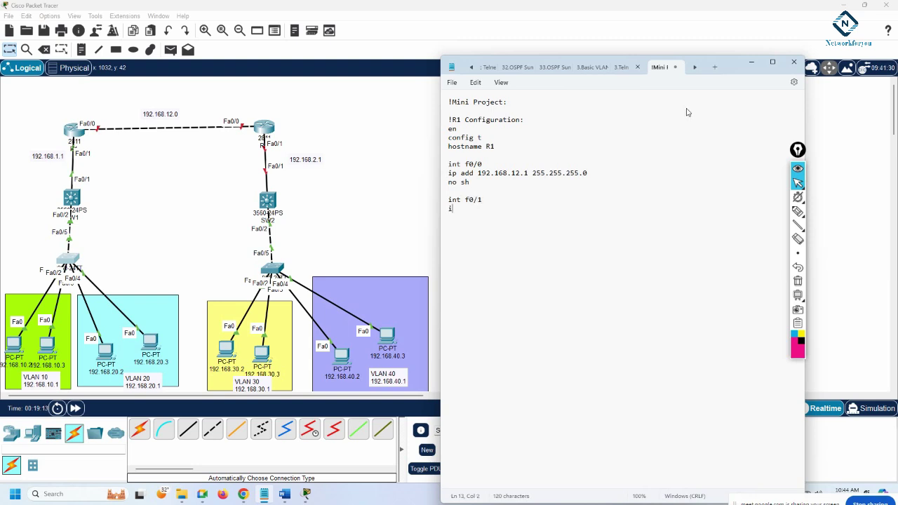
{"action": "type", "text": "p add 192.168.1.1 255.255.255.0"}
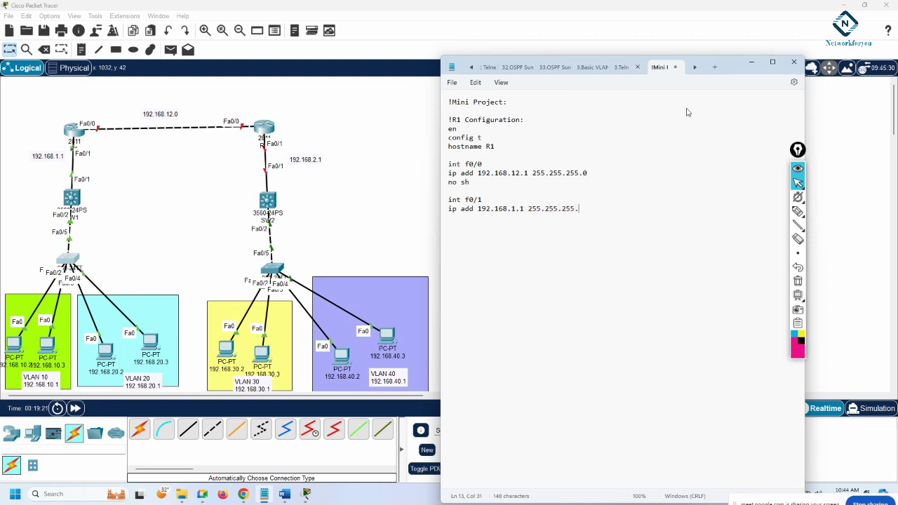
{"action": "key", "text": "Return"}
{"action": "type", "text": "no sh"}
{"action": "key", "text": "Return"}
{"action": "key", "text": "Return"}
{"action": "key", "text": "Return"}
Add router ospf 1 and put int f0/0 in OSPF 1 area 0.
{"action": "type", "text": "router os"}
{"action": "key", "text": "BackSpace"}
{"action": "key", "text": "BackSpace"}
{"action": "type", "text": "ospf 1"}
{"action": "key", "text": "Return"}
{"action": "key", "text": "Return"}
{"action": "type", "text": "int f0/0"}
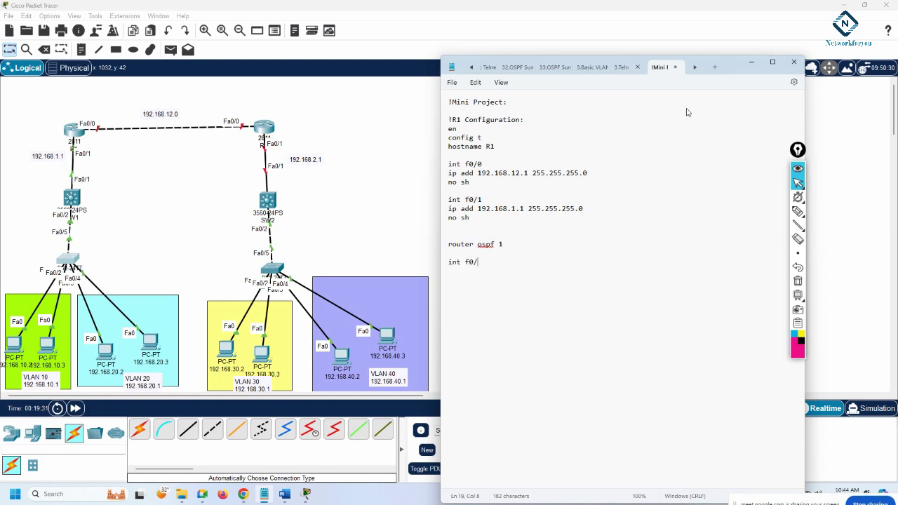
{"action": "key", "text": "Return"}
{"action": "type", "text": "ip ospf 1 area 0"}
Put int f0/1 in OSPF 1 area 0 and end with a dashed separator line.
{"action": "key", "text": "Return"}
{"action": "key", "text": "Return"}
{"action": "type", "text": "int f0"}
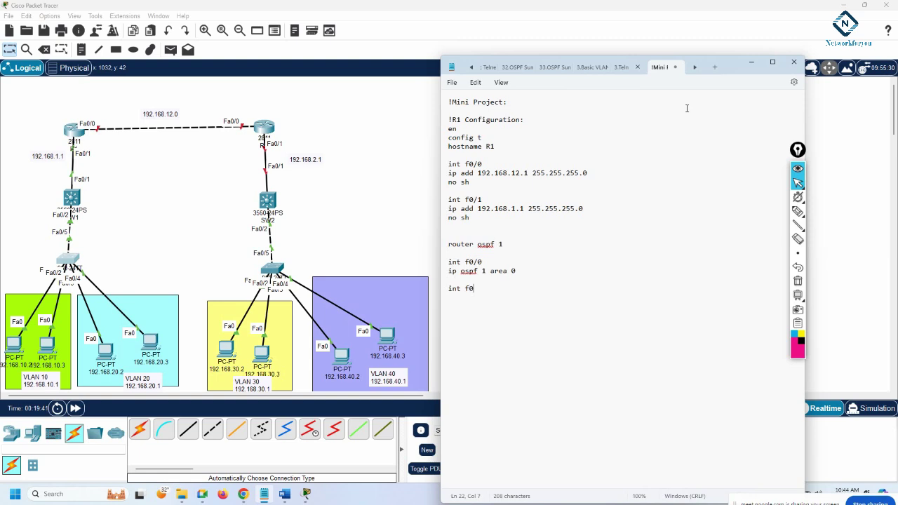
{"action": "type", "text": "/1"}
{"action": "key", "text": "Return"}
{"action": "type", "text": "ip ospf"}
{"action": "type", "text": " 1 area 0   "}
{"action": "type", "text": "----------------------------------------"}
Copy the R1 block from the notes and paste it into R1's maximized CLI.
{"action": "left_click_drag", "start_coordinate": [528, 304], "coordinate": [437, 117]}
{"action": "key", "text": "ctrl+c"}
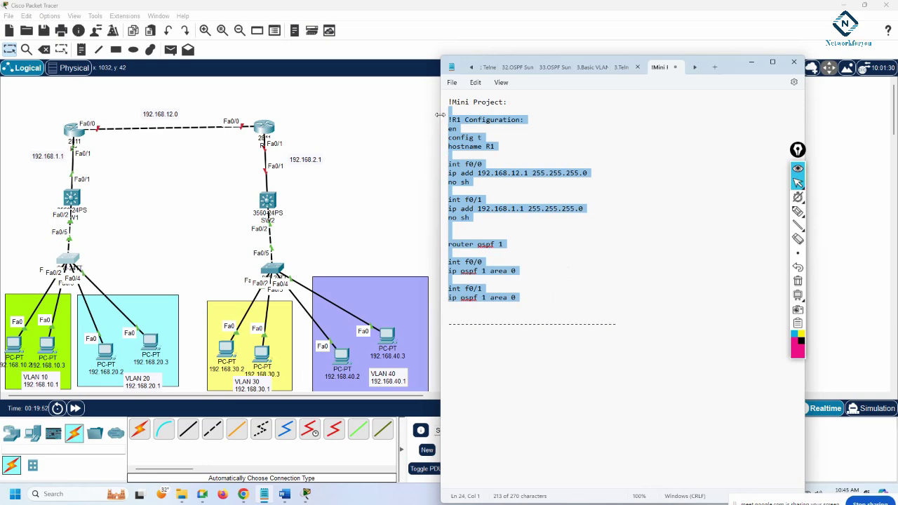
{"action": "left_click", "coordinate": [73, 129]}
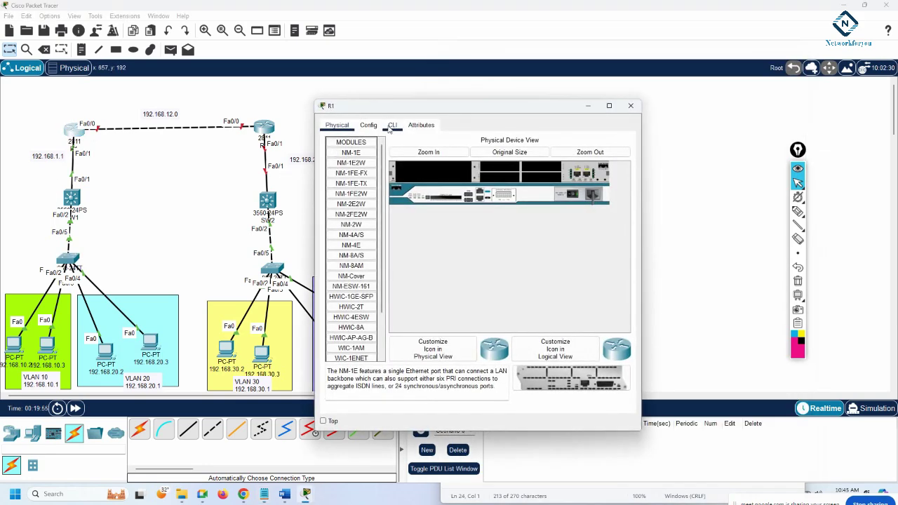
{"action": "left_click", "coordinate": [392, 125]}
{"action": "left_click", "coordinate": [609, 105]}
{"action": "key", "text": "Return"}
{"action": "key", "text": "Return"}
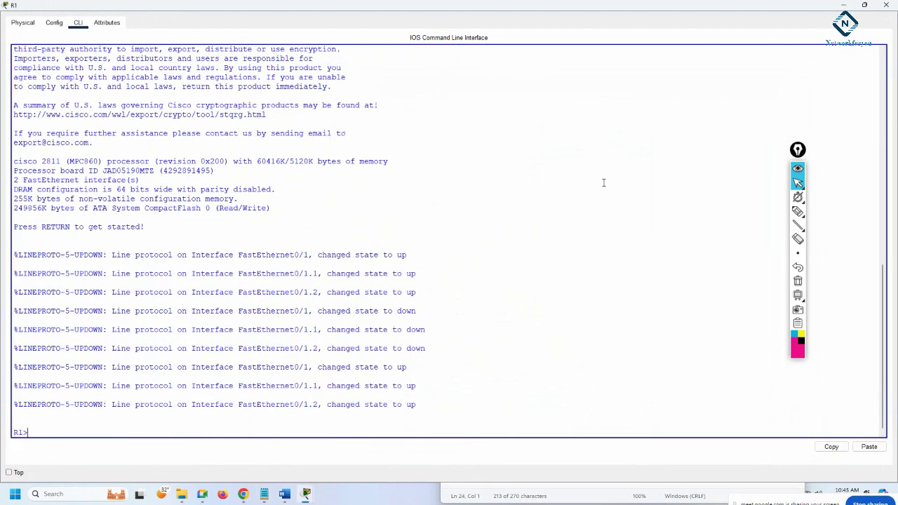
{"action": "key", "text": "Return"}
{"action": "key", "text": "Return"}
{"action": "key", "text": "Return"}
{"action": "key", "text": "Return"}
{"action": "key", "text": "Return"}
{"action": "key", "text": "Return"}
{"action": "key", "text": "Return"}
{"action": "key", "text": "Return"}
{"action": "key", "text": "Return"}
{"action": "right_click", "coordinate": [602, 181]}
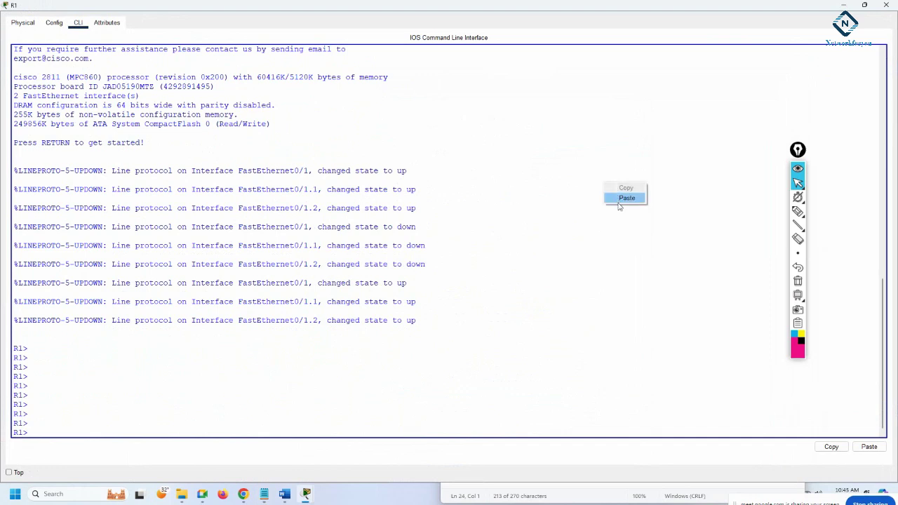
{"action": "left_click", "coordinate": [621, 200]}
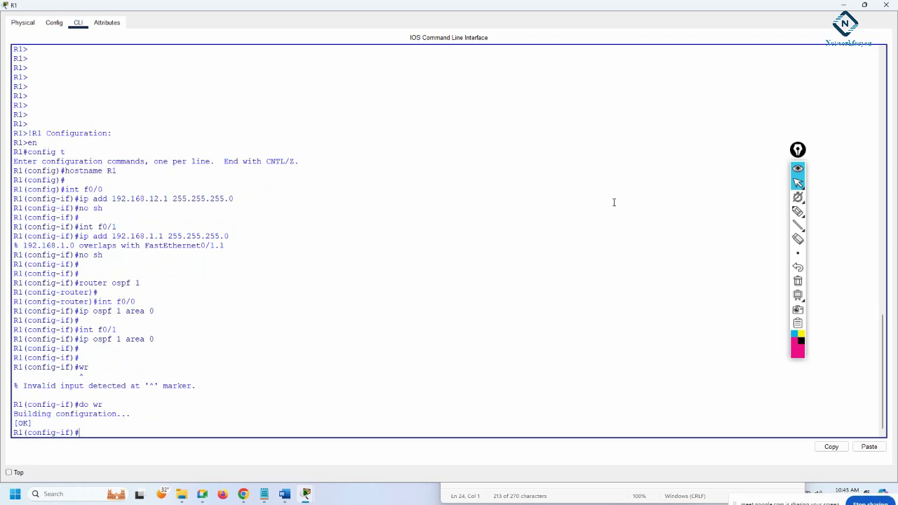
Close R1 and save the topology as 32.Mini Project.pkt in E:\1.Manish\Labs.
{"action": "left_click", "coordinate": [886, 4]}
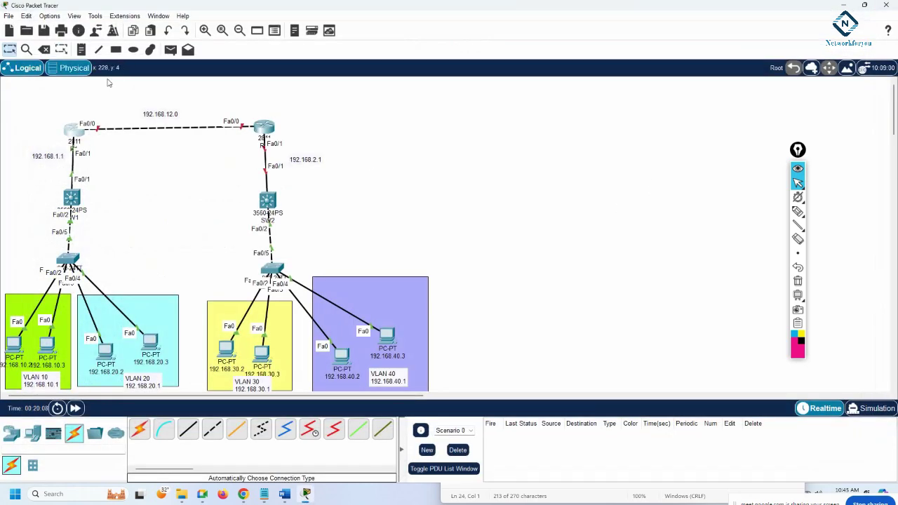
{"action": "left_click", "coordinate": [44, 30]}
{"action": "scroll", "coordinate": [54, 136], "scroll_direction": "down", "scroll_amount": 5}
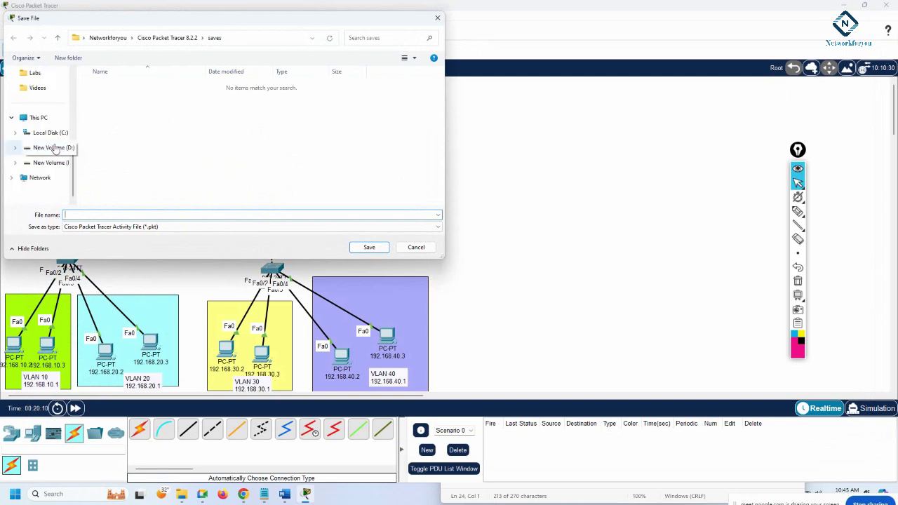
{"action": "left_click", "coordinate": [78, 151]}
{"action": "left_click", "coordinate": [51, 162]}
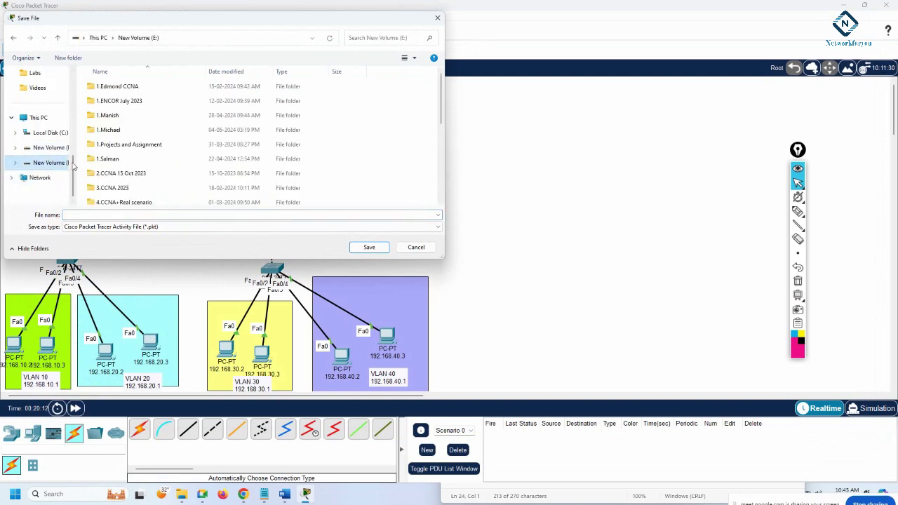
{"action": "double_click", "coordinate": [118, 116]}
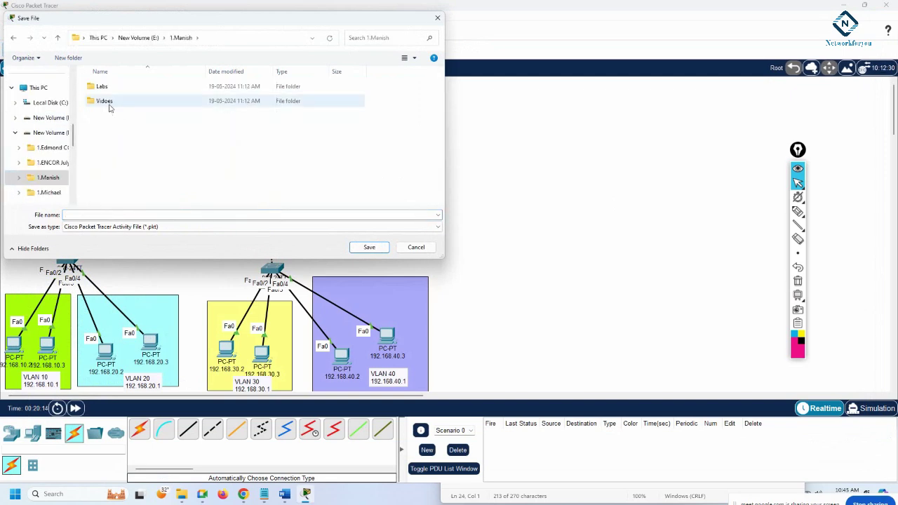
{"action": "double_click", "coordinate": [104, 86]}
{"action": "scroll", "coordinate": [160, 131], "scroll_direction": "down", "scroll_amount": 7}
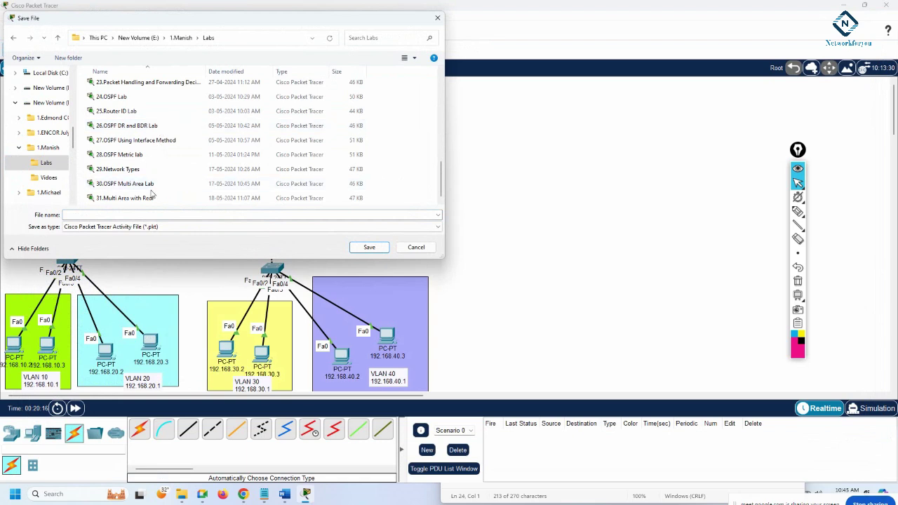
{"action": "left_click", "coordinate": [151, 215]}
{"action": "type", "text": "32"}
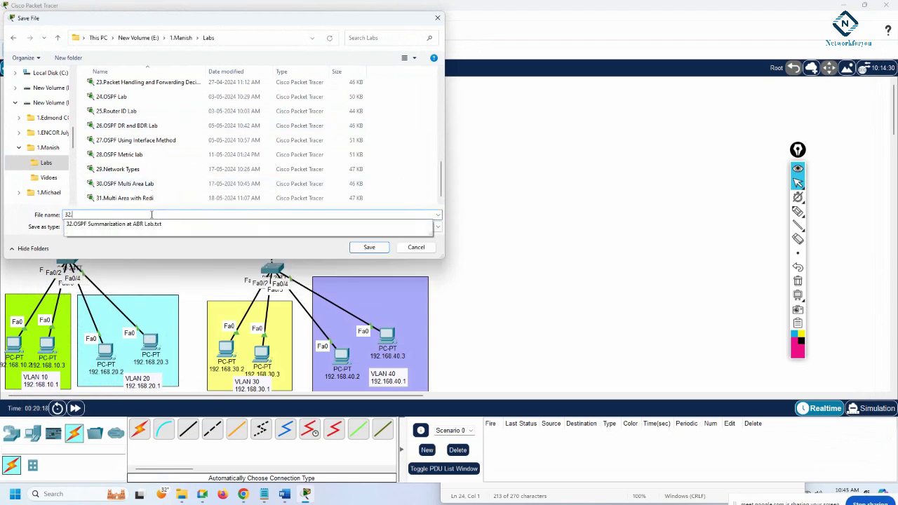
{"action": "type", "text": ".Mini"}
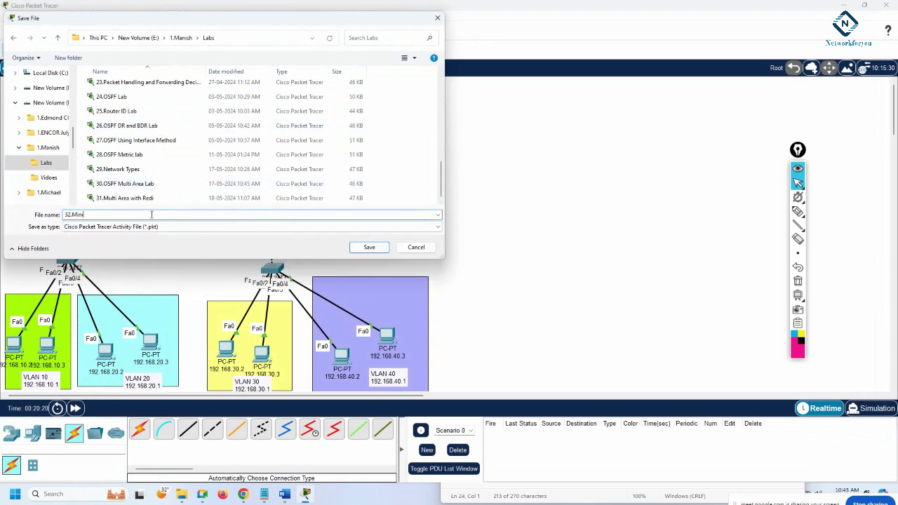
{"action": "type", "text": " Project"}
{"action": "key", "text": "Return"}
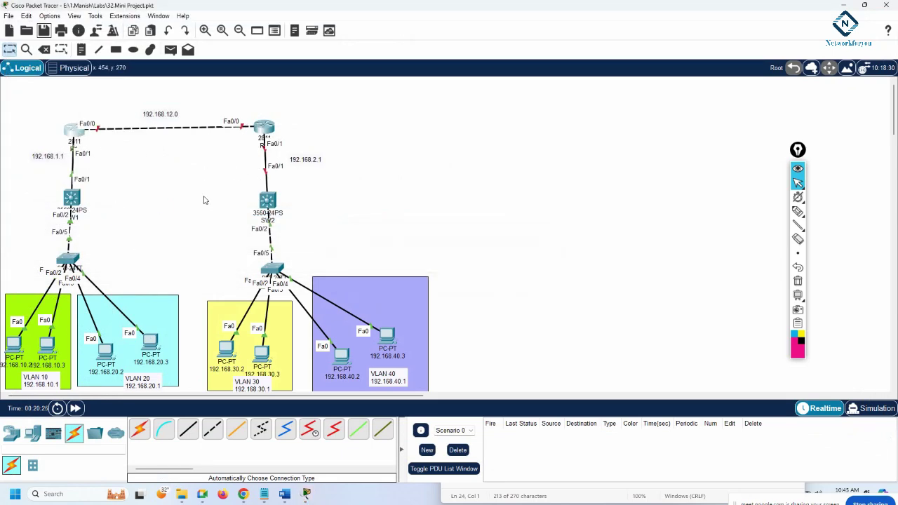
Paste a second copy of the R1 block below the dashed line.
{"action": "left_click", "coordinate": [533, 495]}
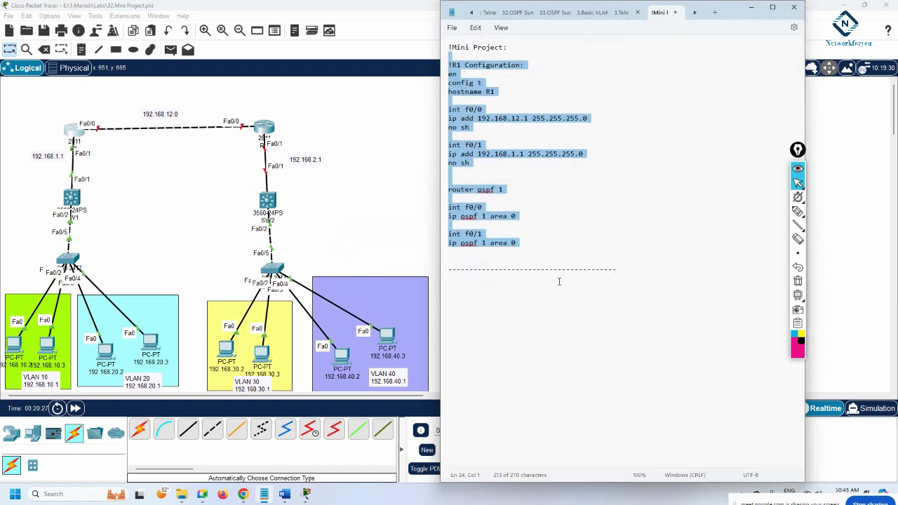
{"action": "left_click", "coordinate": [465, 285]}
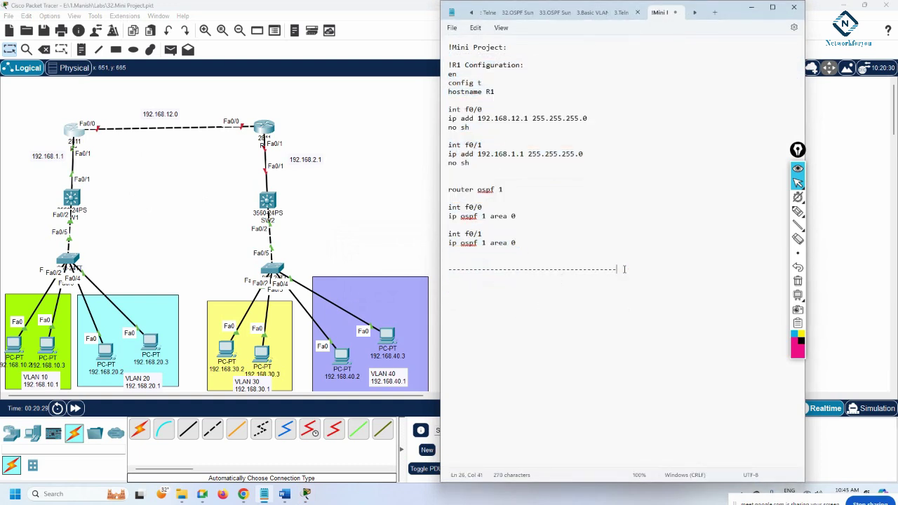
{"action": "key", "text": "Return"}
{"action": "key", "text": "Return"}
{"action": "key", "text": "ctrl+v"}
{"action": "scroll", "coordinate": [530, 263], "scroll_direction": "up", "scroll_amount": 1}
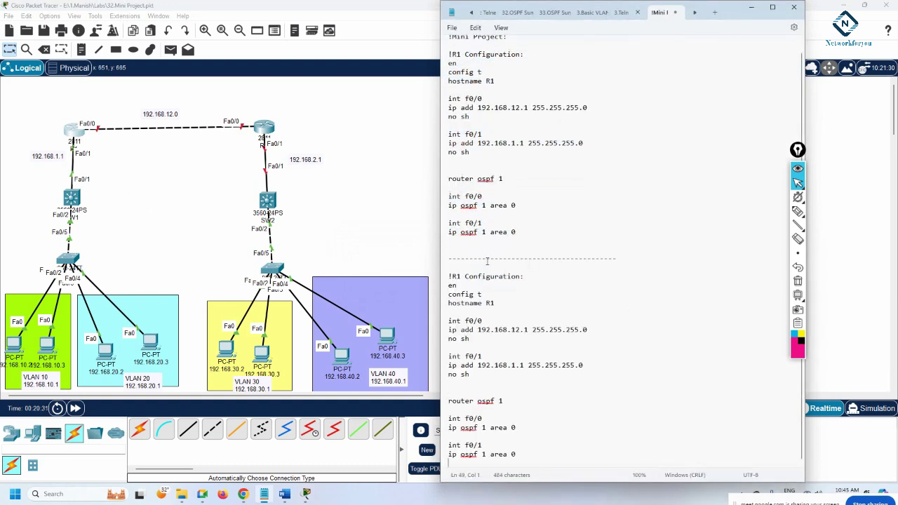
Edit the copy to hostname R2, f0/0 192.168.12.2, f0/1 192.168.2.1, and select it.
{"action": "left_click_drag", "start_coordinate": [456, 276], "coordinate": [461, 277]}
{"action": "type", "text": "2"}
{"action": "left_click_drag", "start_coordinate": [489, 303], "coordinate": [493, 303]}
{"action": "type", "text": "2"}
{"action": "left_click_drag", "start_coordinate": [522, 329], "coordinate": [527, 329]}
{"action": "type", "text": "2"}
{"action": "left_click_drag", "start_coordinate": [517, 365], "coordinate": [512, 364]}
{"action": "type", "text": "2"}
{"action": "left_click_drag", "start_coordinate": [521, 455], "coordinate": [447, 277]}
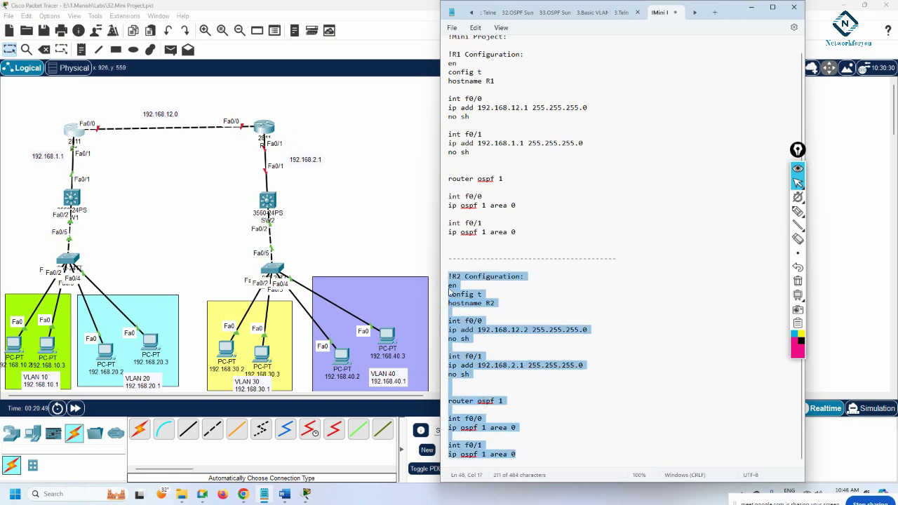
Open R2's CLI, widen the window, and answer no to the initial configuration dialog.
{"action": "left_click", "coordinate": [264, 128]}
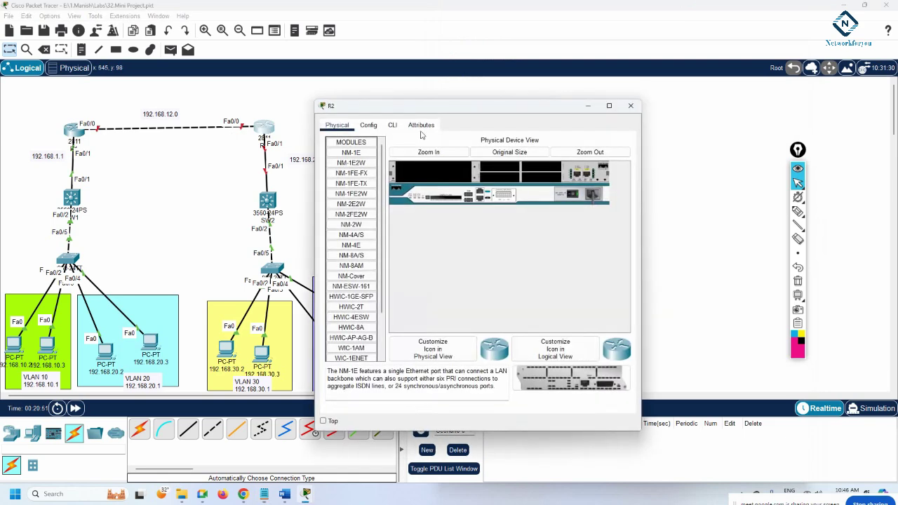
{"action": "left_click", "coordinate": [392, 125]}
{"action": "left_click_drag", "start_coordinate": [641, 205], "coordinate": [825, 241]}
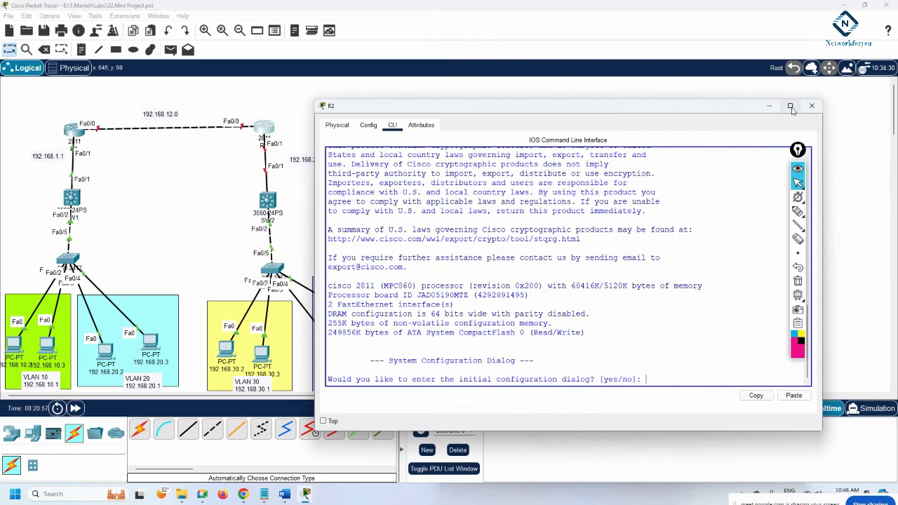
{"action": "left_click_drag", "start_coordinate": [822, 244], "coordinate": [851, 242]}
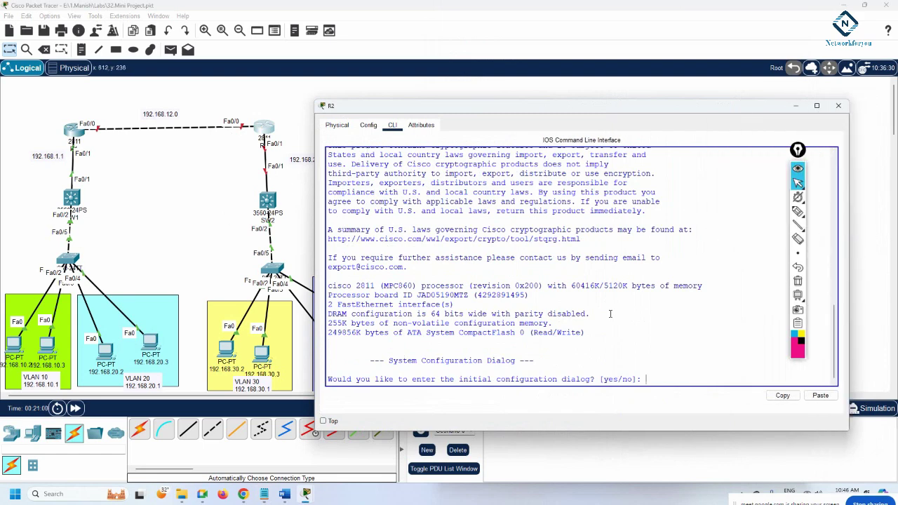
{"action": "key", "text": "Return"}
{"action": "key", "text": "Return"}
{"action": "type", "text": "no"}
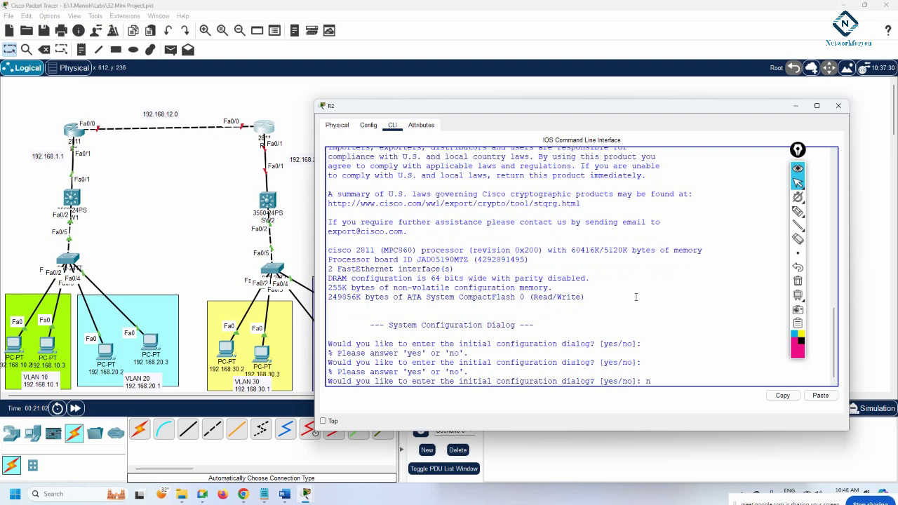
{"action": "key", "text": "Return"}
Paste the R2 configuration, save it with do wr, and close R2's window.
{"action": "key", "text": "Return"}
{"action": "key", "text": "Return"}
{"action": "key", "text": "Return"}
{"action": "key", "text": "Return"}
{"action": "key", "text": "Return"}
{"action": "key", "text": "Return"}
{"action": "key", "text": "Return"}
{"action": "key", "text": "Return"}
{"action": "right_click", "coordinate": [630, 292]}
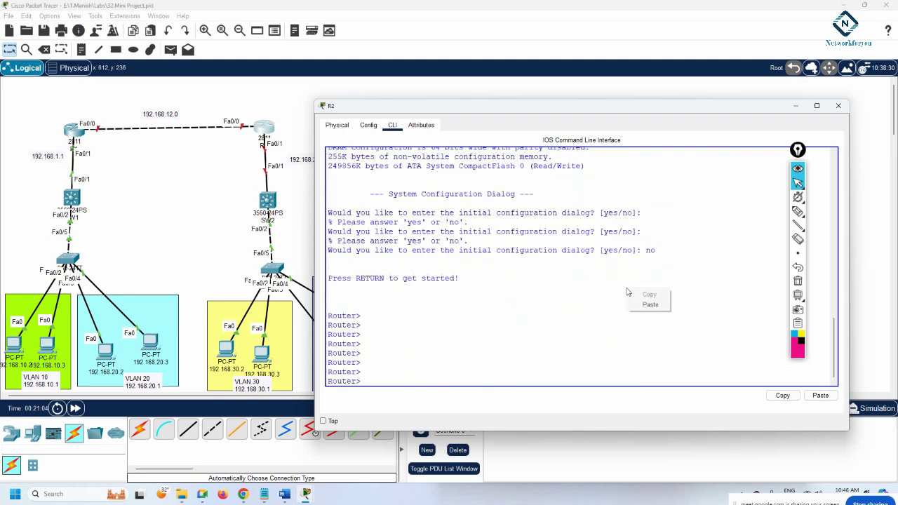
{"action": "left_click", "coordinate": [647, 304]}
{"action": "key", "text": "Return"}
{"action": "key", "text": "Return"}
{"action": "key", "text": "Return"}
{"action": "key", "text": "Return"}
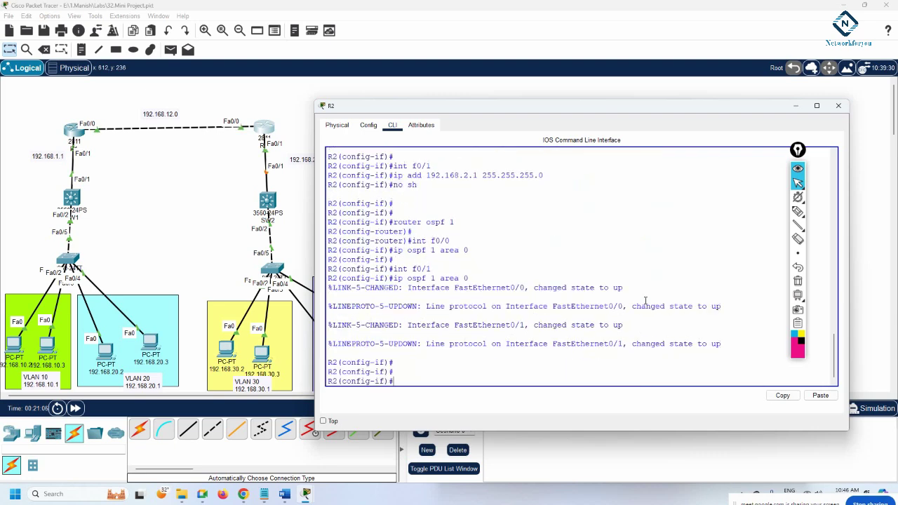
{"action": "type", "text": "do wr"}
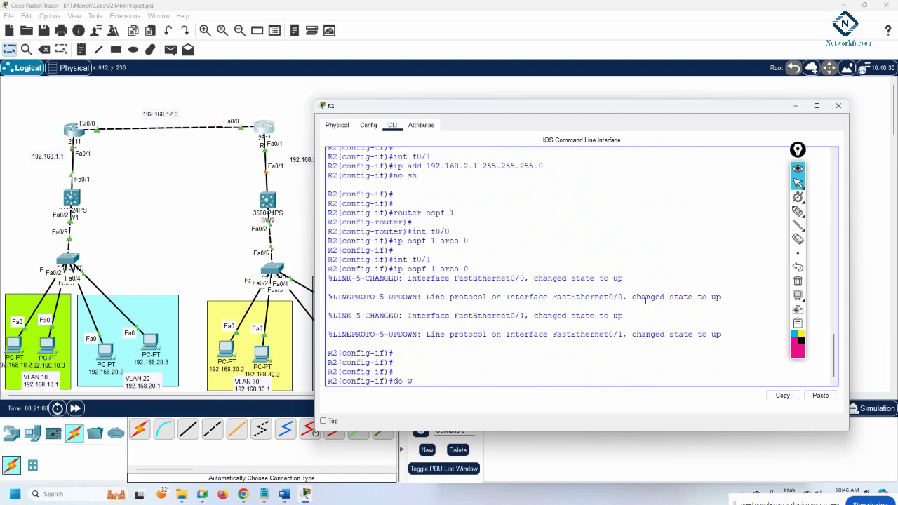
{"action": "key", "text": "Return"}
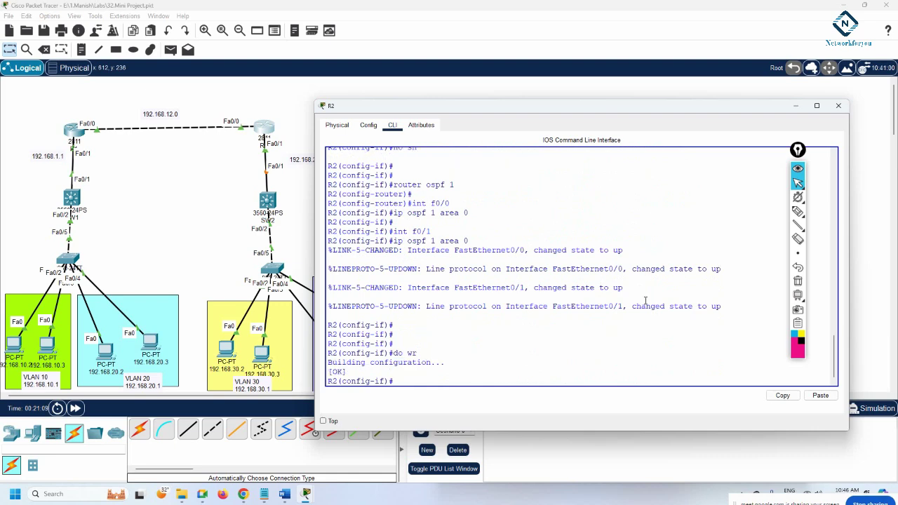
{"action": "left_click", "coordinate": [838, 106]}
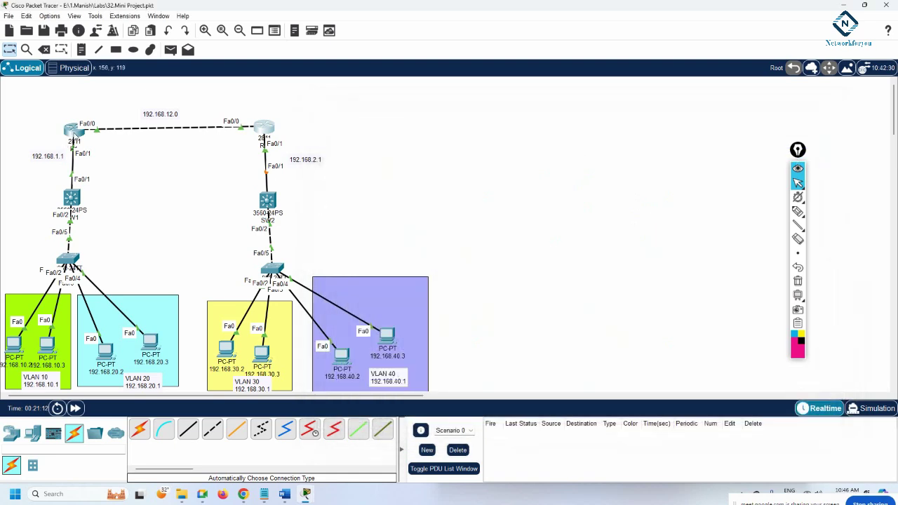
On R2, return to privileged mode and display the routing table with sh ip route.
{"action": "left_click", "coordinate": [73, 130]}
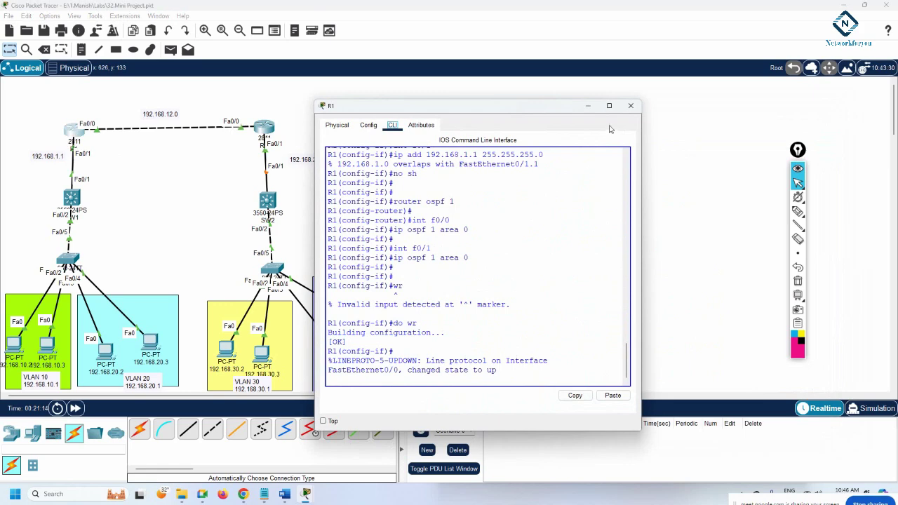
{"action": "left_click", "coordinate": [631, 105]}
{"action": "left_click", "coordinate": [264, 127]}
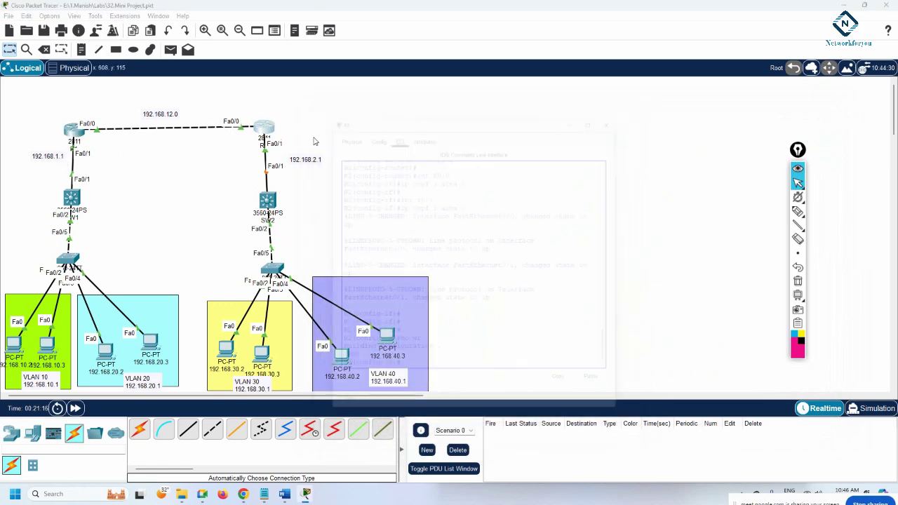
{"action": "key", "text": "ctrl+z"}
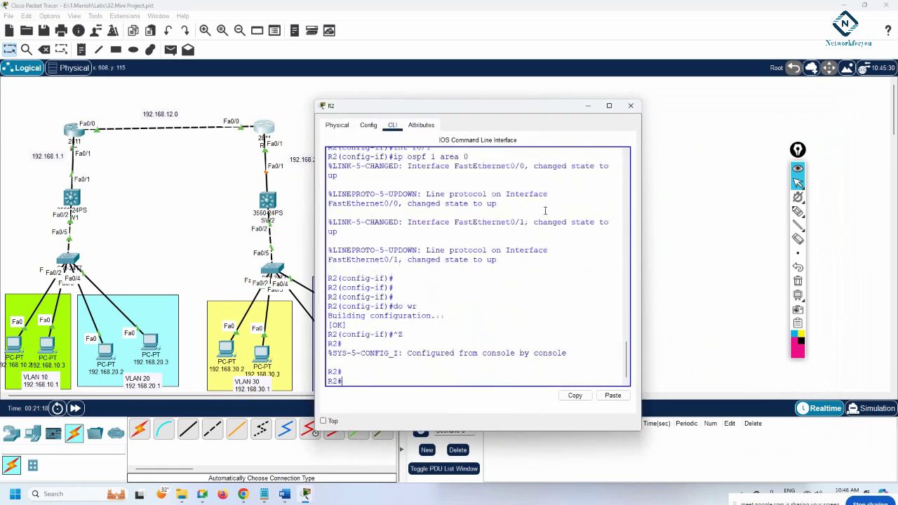
{"action": "key", "text": "Return"}
{"action": "key", "text": "Return"}
{"action": "key", "text": "Return"}
{"action": "type", "text": "sh ip route"}
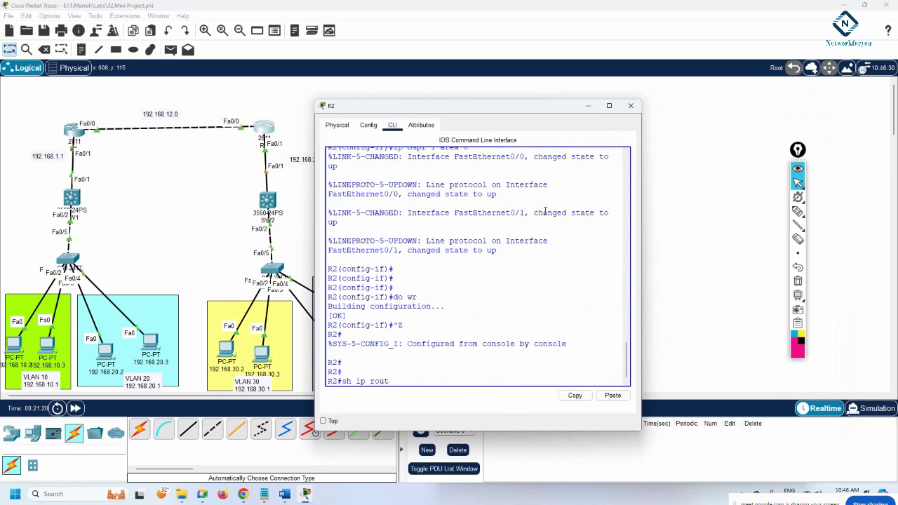
{"action": "key", "text": "Return"}
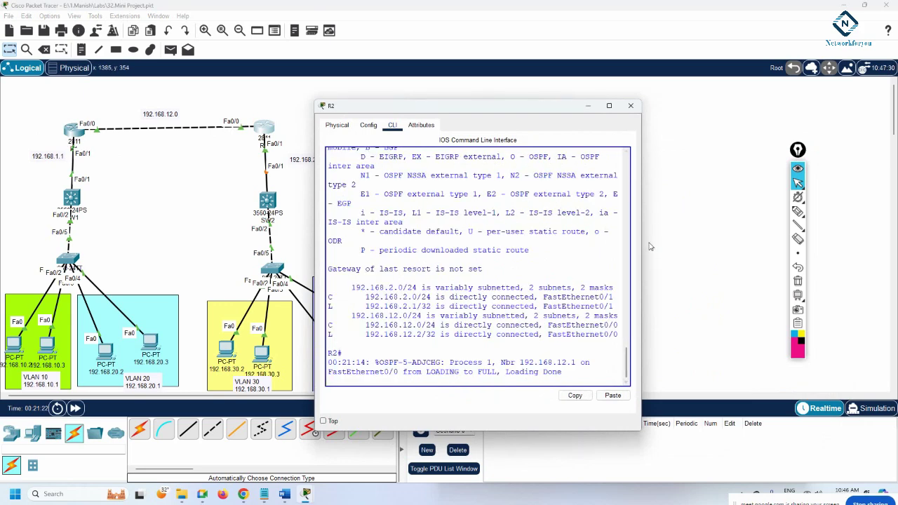
Widen R2's terminal, rerun sh ip route, and highlight the O* 0.0.0.0/0 route.
{"action": "left_click_drag", "start_coordinate": [641, 245], "coordinate": [819, 245]}
{"action": "key", "text": "Return"}
{"action": "key", "text": "Return"}
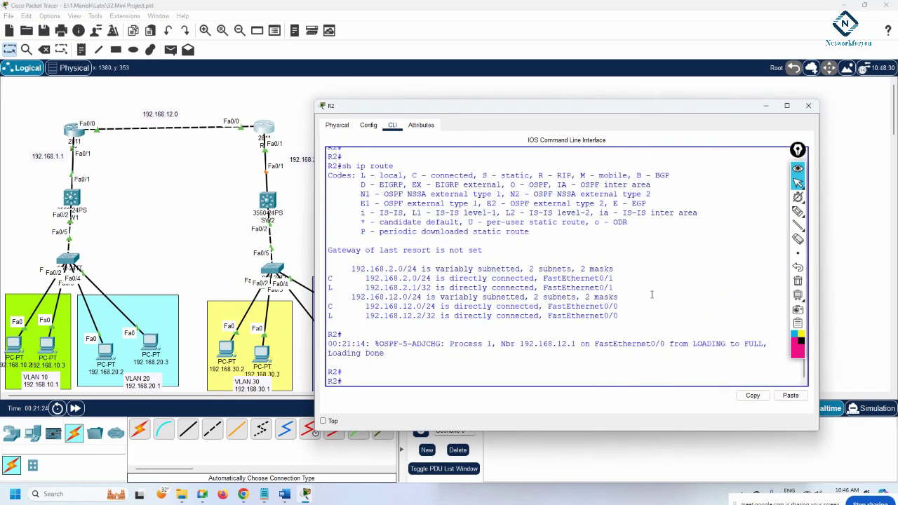
{"action": "type", "text": "sh ip route"}
{"action": "key", "text": "Return"}
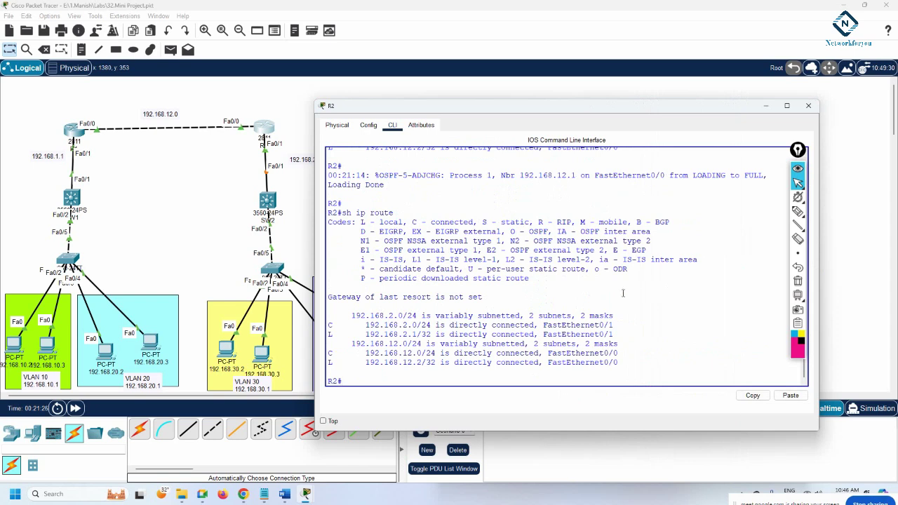
{"action": "key", "text": "Up"}
{"action": "key", "text": "Return"}
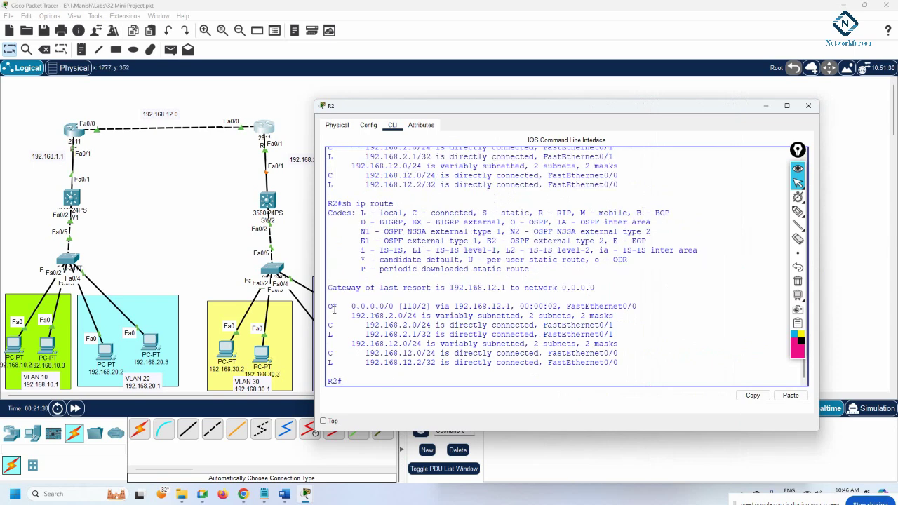
{"action": "left_click_drag", "start_coordinate": [327, 306], "coordinate": [513, 306]}
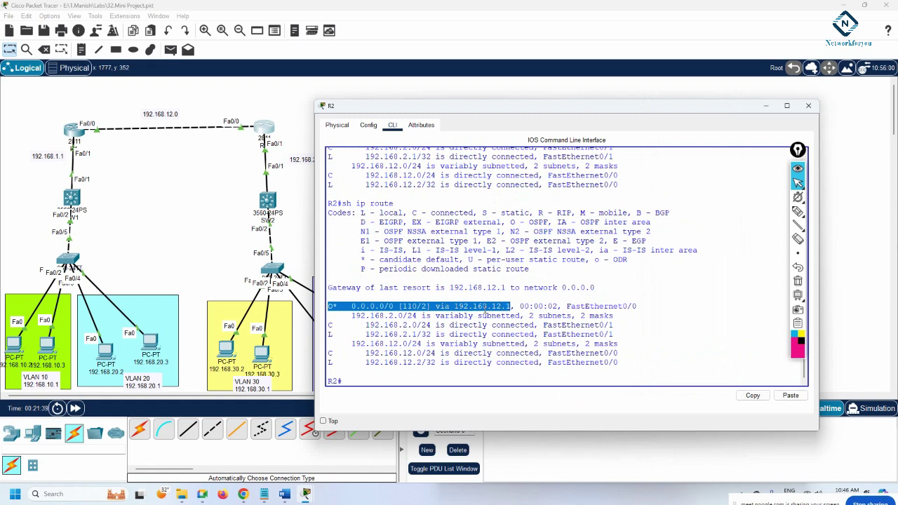
{"action": "scroll", "coordinate": [480, 306], "scroll_direction": "up", "scroll_amount": 1}
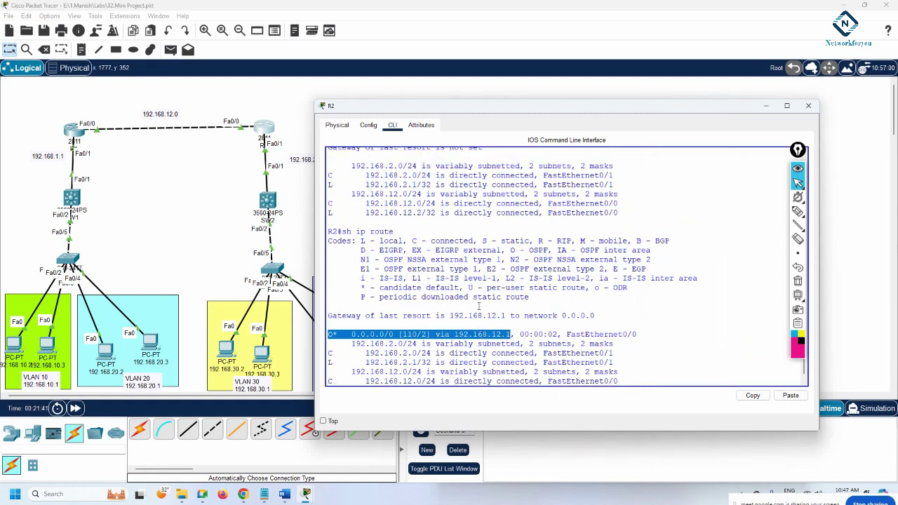
{"action": "scroll", "coordinate": [432, 304], "scroll_direction": "down", "scroll_amount": 1}
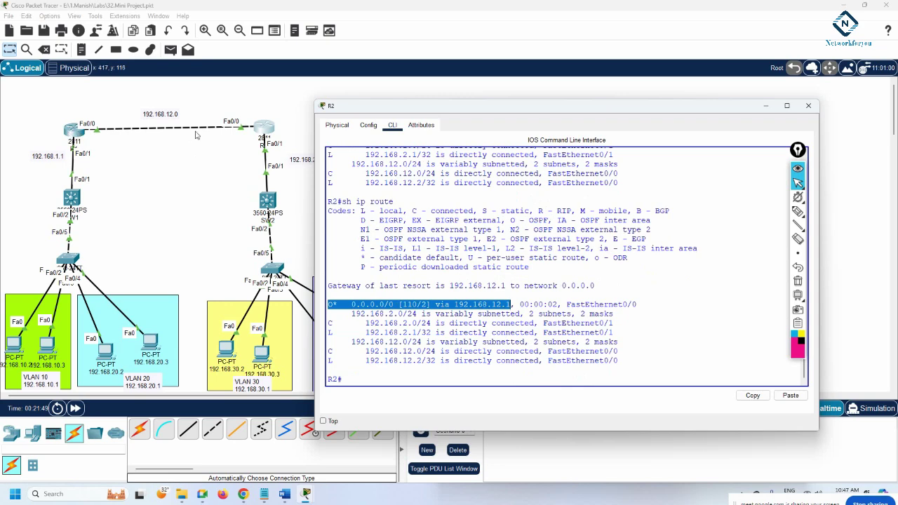
Run sh ip route on R2 again, then switch back to the configuration notes.
{"action": "left_click", "coordinate": [268, 132]}
{"action": "left_click", "coordinate": [599, 274]}
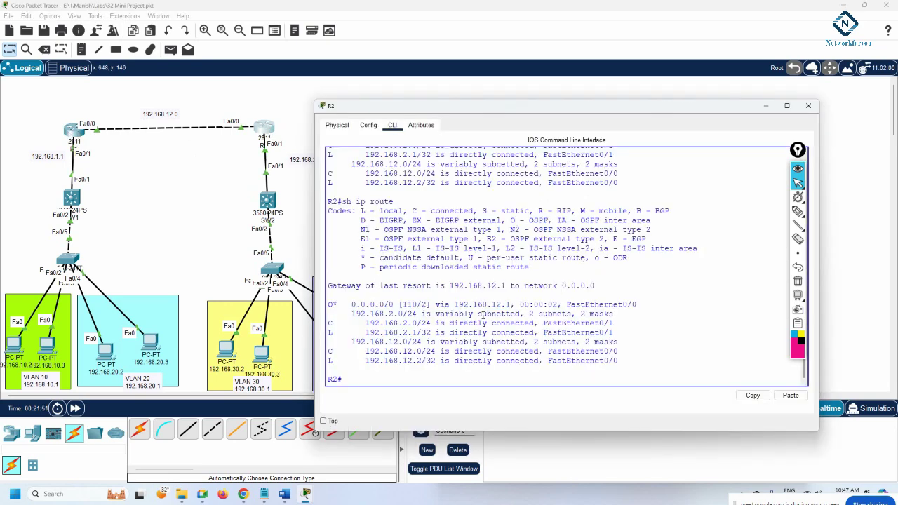
{"action": "scroll", "coordinate": [483, 316], "scroll_direction": "up", "scroll_amount": 15}
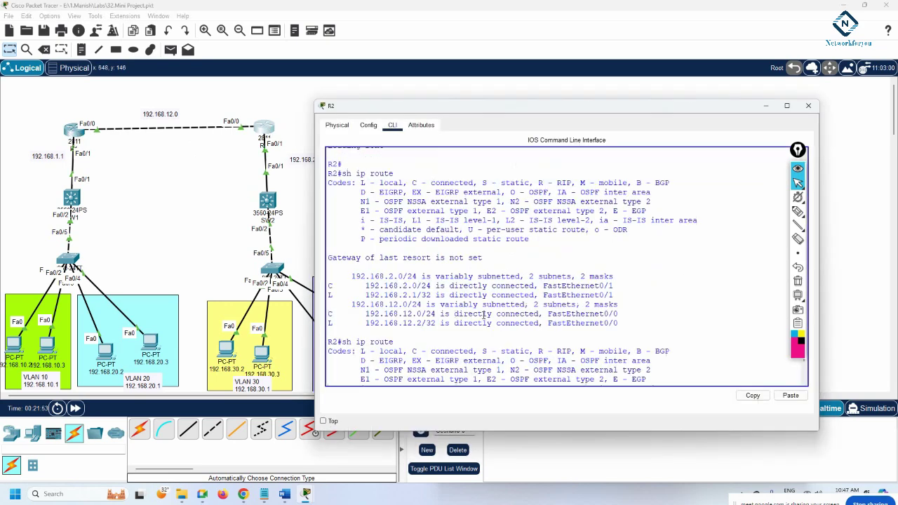
{"action": "scroll", "coordinate": [483, 315], "scroll_direction": "up", "scroll_amount": 5}
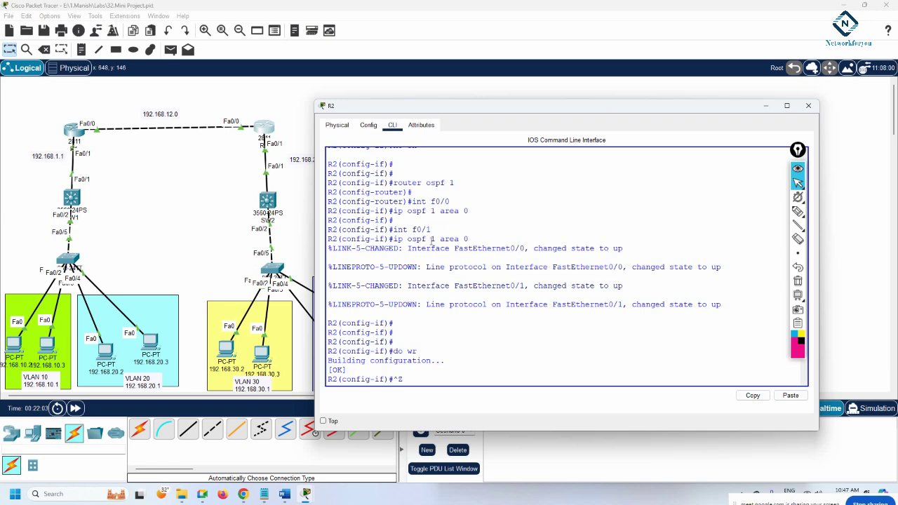
{"action": "key", "text": "Return"}
{"action": "type", "text": "sh ip route"}
{"action": "key", "text": "Return"}
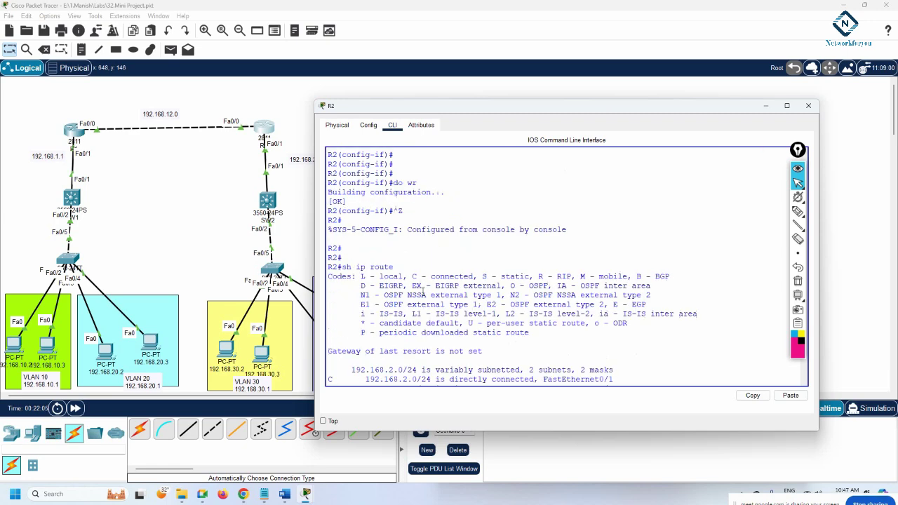
{"action": "key", "text": "Return"}
{"action": "type", "text": "sh ip route"}
{"action": "key", "text": "Return"}
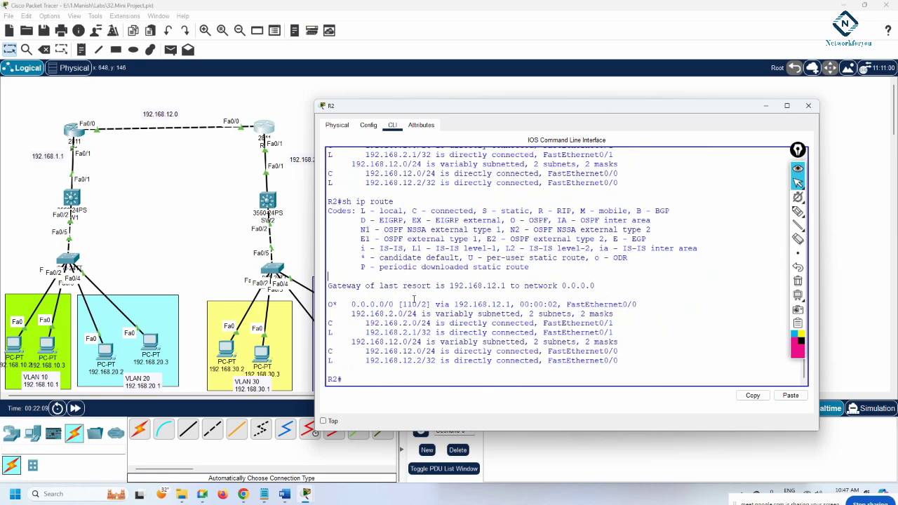
{"action": "key", "text": "alt+Tab"}
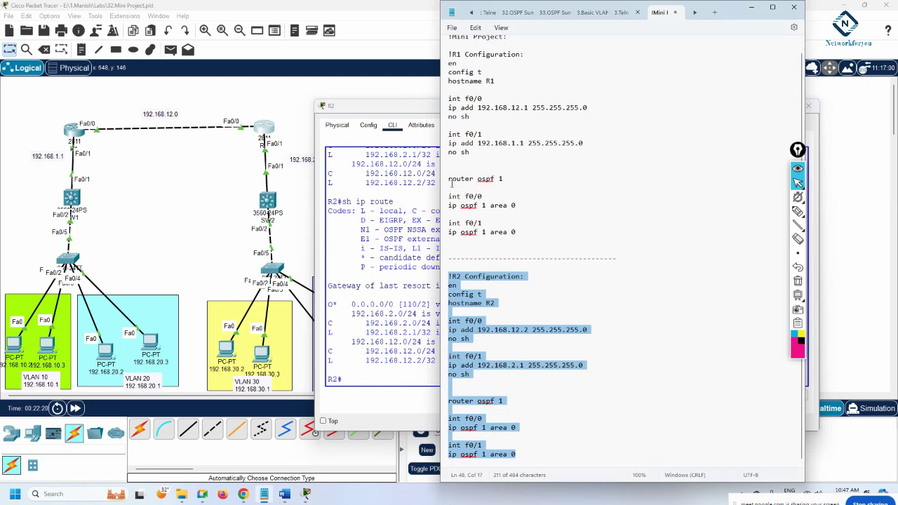
Move R2's terminal aside and scroll through the R1 and R2 blocks in the notes.
{"action": "left_click_drag", "start_coordinate": [350, 107], "coordinate": [427, 116]}
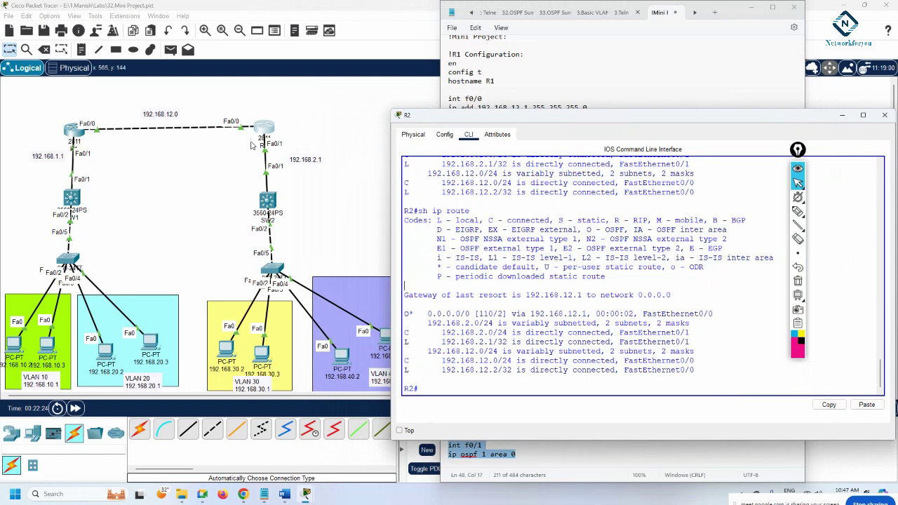
{"action": "scroll", "coordinate": [505, 281], "scroll_direction": "up", "scroll_amount": 1}
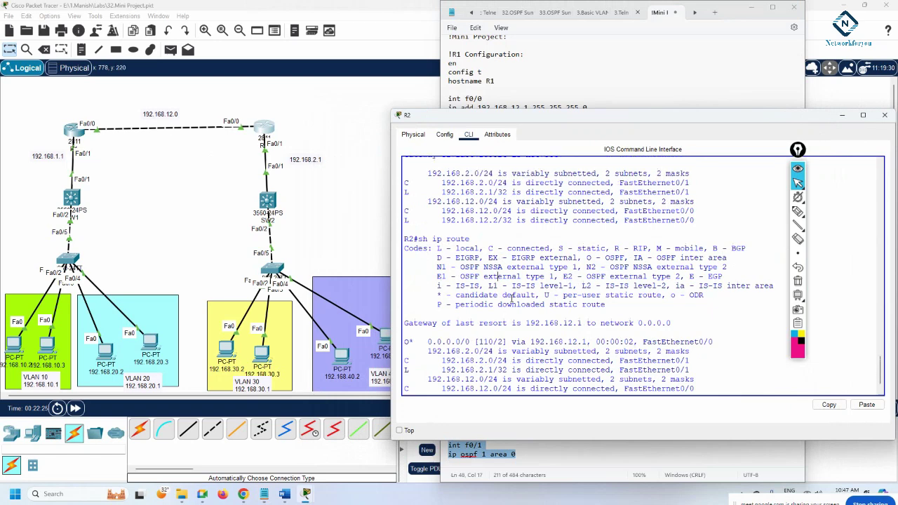
{"action": "left_click", "coordinate": [495, 99]}
{"action": "scroll", "coordinate": [519, 139], "scroll_direction": "up", "scroll_amount": 1}
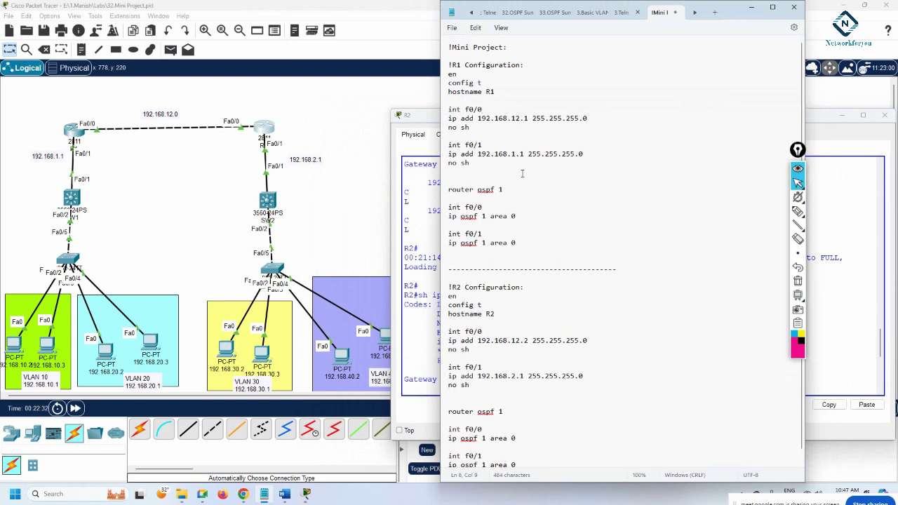
{"action": "scroll", "coordinate": [525, 178], "scroll_direction": "down", "scroll_amount": 1}
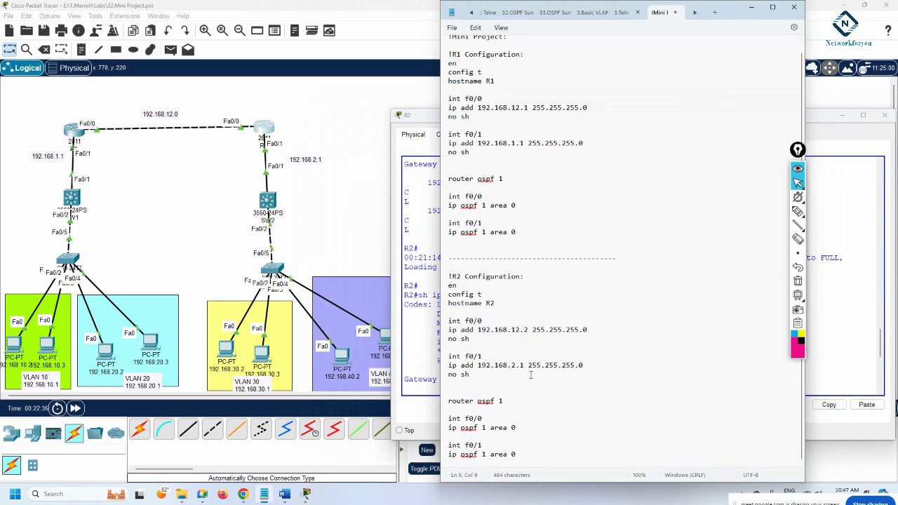
On R1, exit configuration mode and run sh ip route.
{"action": "left_click", "coordinate": [81, 133]}
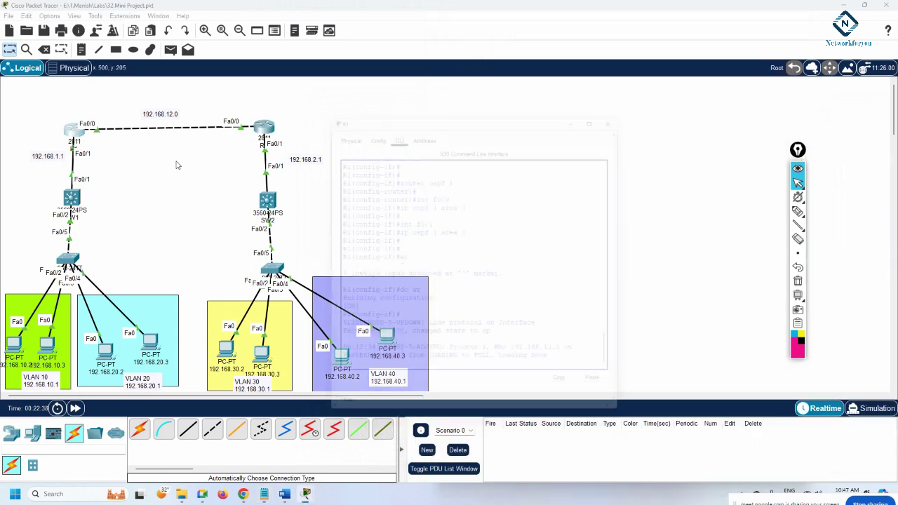
{"action": "key", "text": "Return"}
{"action": "key", "text": "Return"}
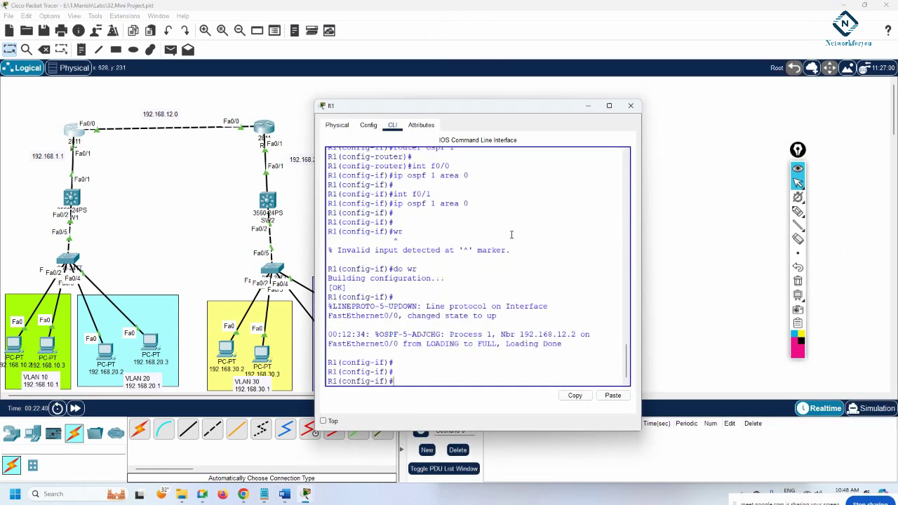
{"action": "type", "text": "exit"}
{"action": "key", "text": "Return"}
{"action": "key", "text": "Return"}
{"action": "key", "text": "Return"}
{"action": "key", "text": "Return"}
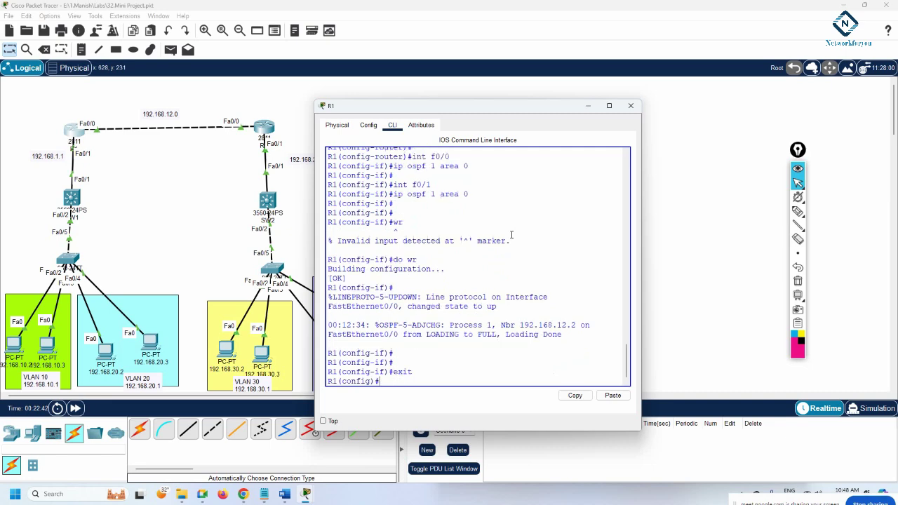
{"action": "type", "text": "exit"}
{"action": "key", "text": "Return"}
{"action": "key", "text": "Return"}
{"action": "type", "text": "s"}
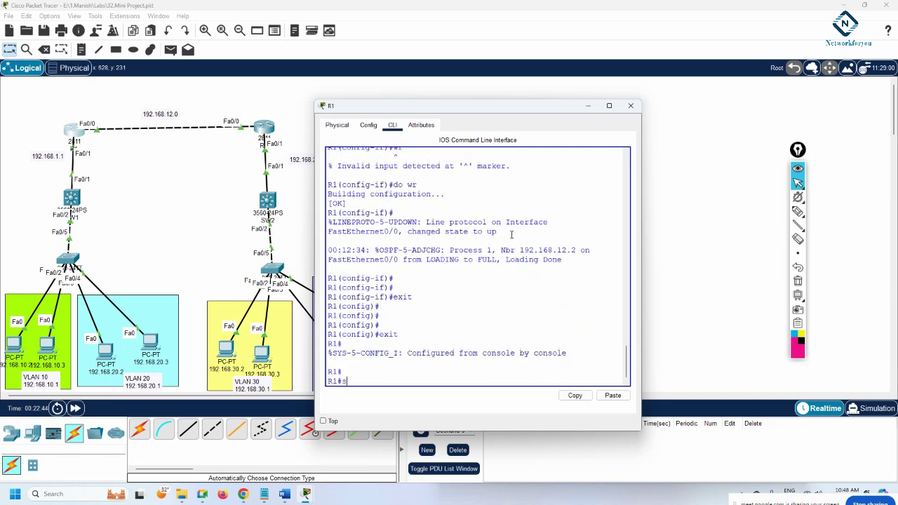
{"action": "type", "text": "h ip route"}
{"action": "key", "text": "Return"}
{"action": "key", "text": "Return"}
{"action": "key", "text": "Return"}
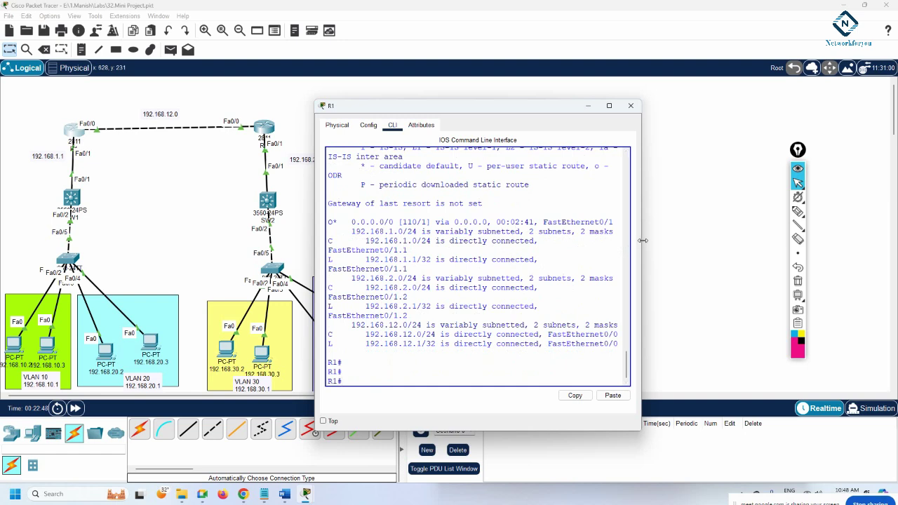
Widen R1's terminal, highlight its default-route line, rerun sh ip route, and fast-forward time.
{"action": "left_click_drag", "start_coordinate": [641, 240], "coordinate": [858, 240]}
{"action": "left_click_drag", "start_coordinate": [454, 257], "coordinate": [483, 257]}
{"action": "left_click_drag", "start_coordinate": [623, 258], "coordinate": [322, 254]}
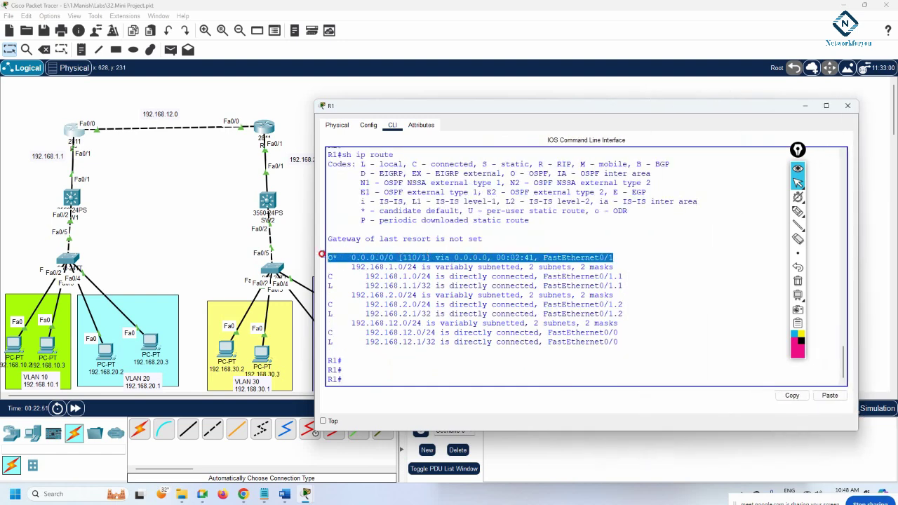
{"action": "left_click", "coordinate": [471, 284]}
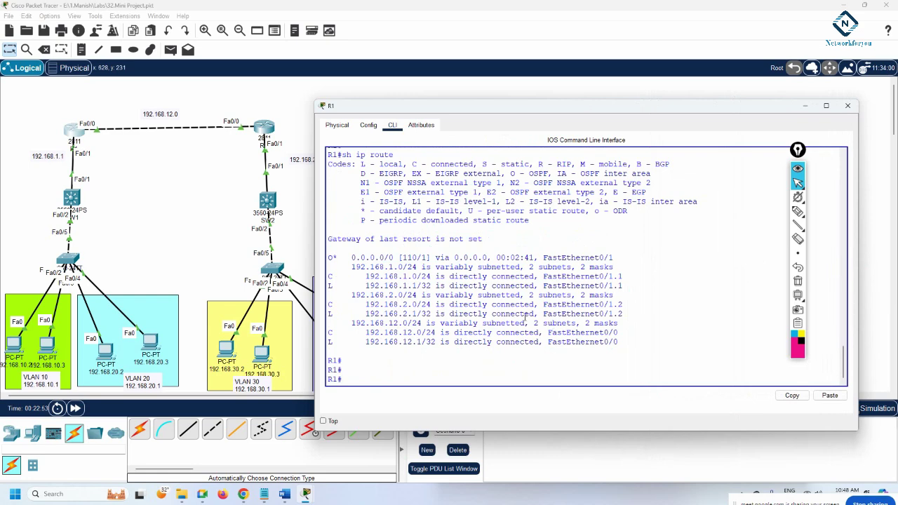
{"action": "type", "text": "sh ip route"}
{"action": "key", "text": "Return"}
{"action": "key", "text": "Return"}
{"action": "key", "text": "Return"}
{"action": "key", "text": "Return"}
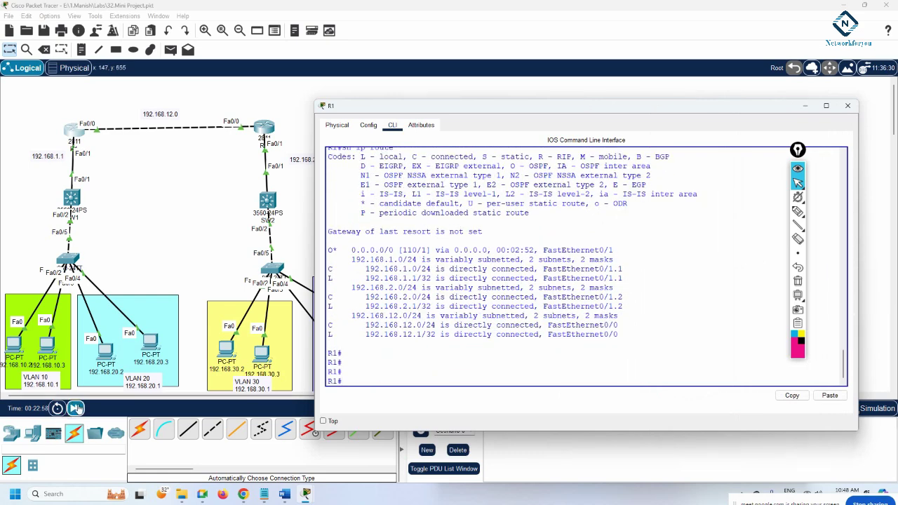
{"action": "left_click", "coordinate": [75, 408]}
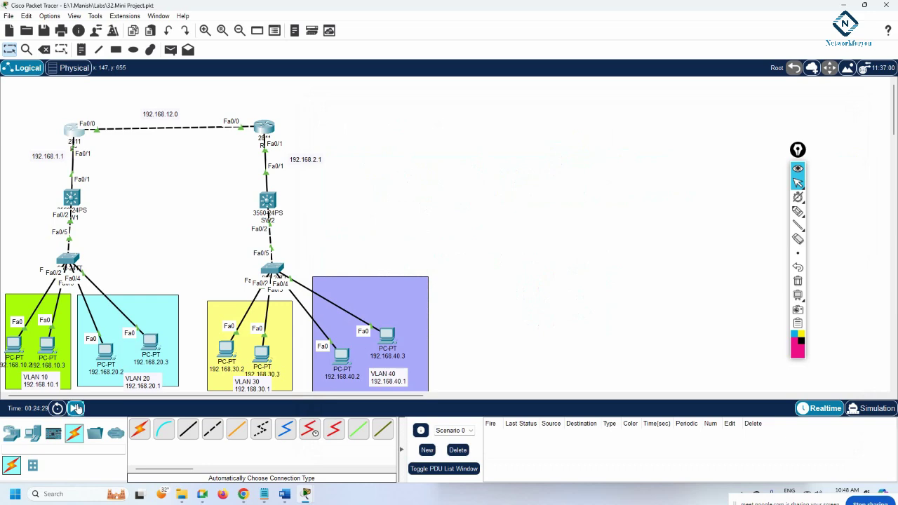
Rerun sh ip route on R1 and mark its O* default route entry.
{"action": "left_click", "coordinate": [74, 133]}
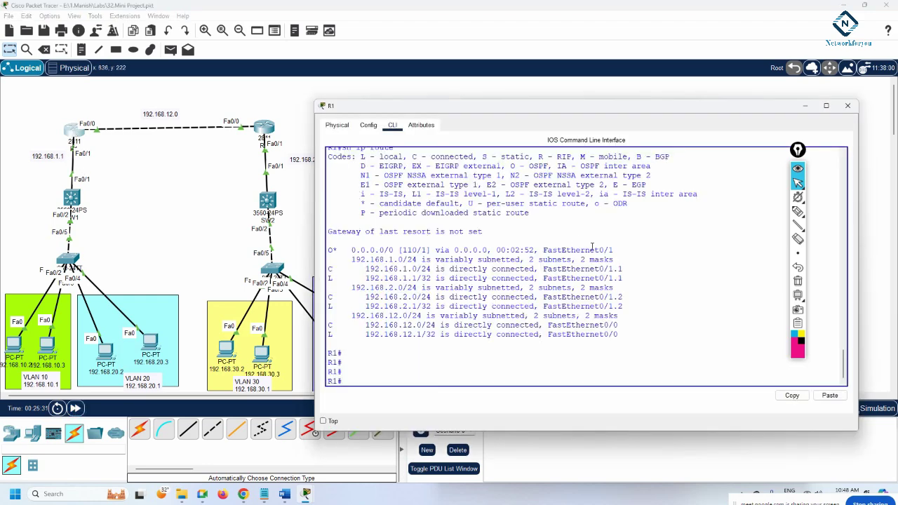
{"action": "key", "text": "Up"}
{"action": "key", "text": "Return"}
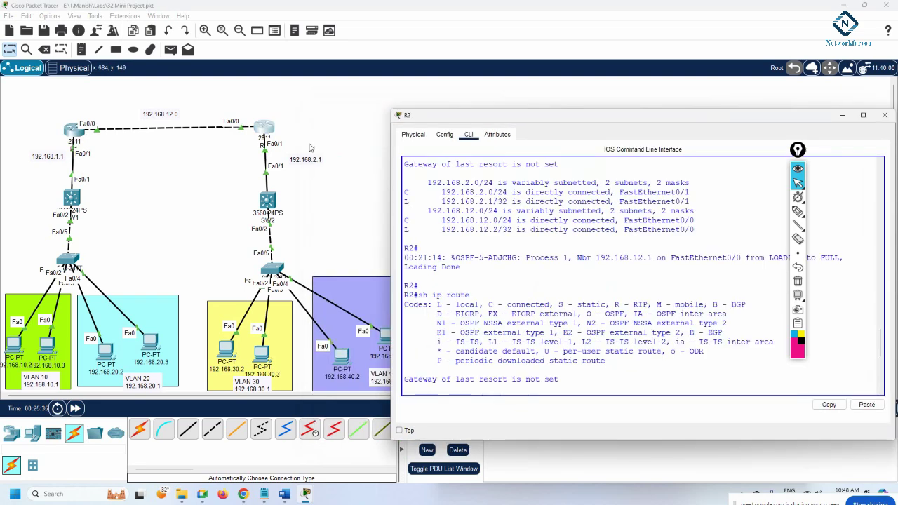
{"action": "left_click", "coordinate": [264, 129]}
{"action": "left_click", "coordinate": [75, 132]}
{"action": "left_click_drag", "start_coordinate": [350, 259], "coordinate": [483, 259]}
Show R2's routing table twice for the default route via 192.168.12.1, then reopen R1's CLI.
{"action": "left_click", "coordinate": [262, 129]}
{"action": "key", "text": "Up"}
{"action": "key", "text": "Return"}
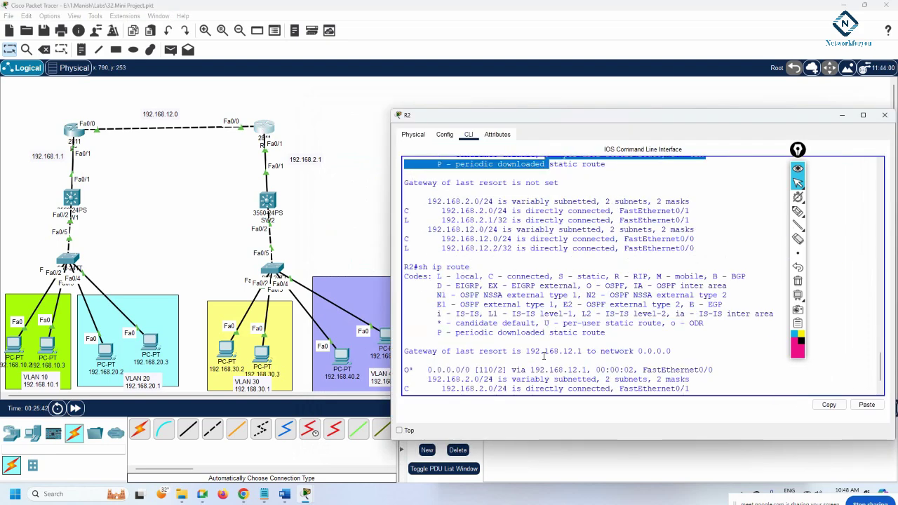
{"action": "key", "text": "Up"}
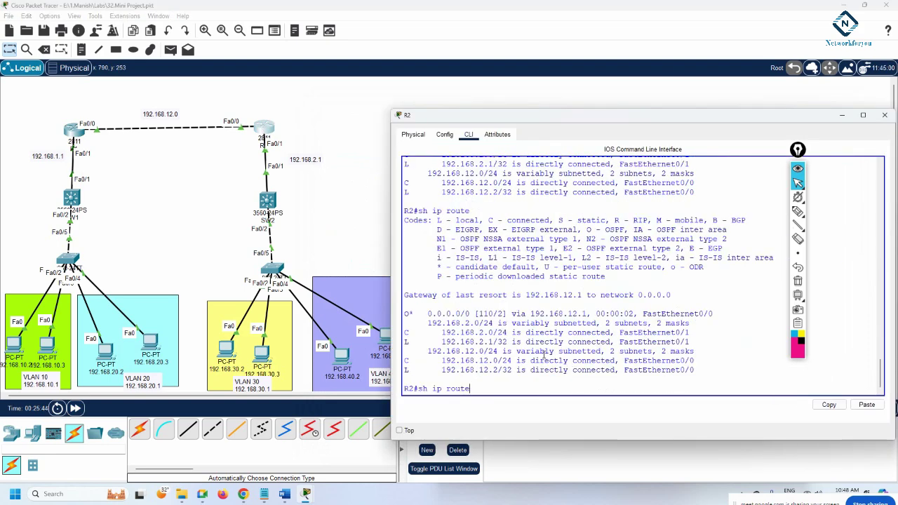
{"action": "key", "text": "Return"}
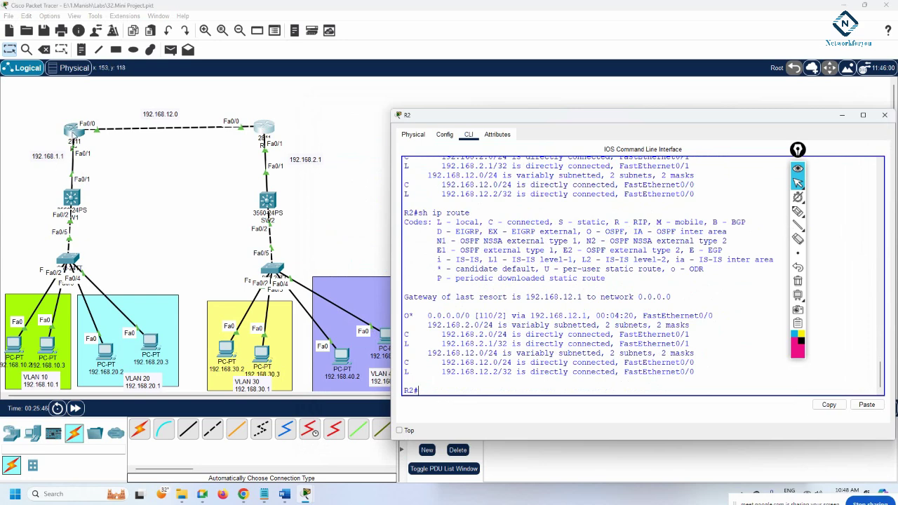
{"action": "left_click", "coordinate": [74, 133]}
{"action": "left_click", "coordinate": [620, 267]}
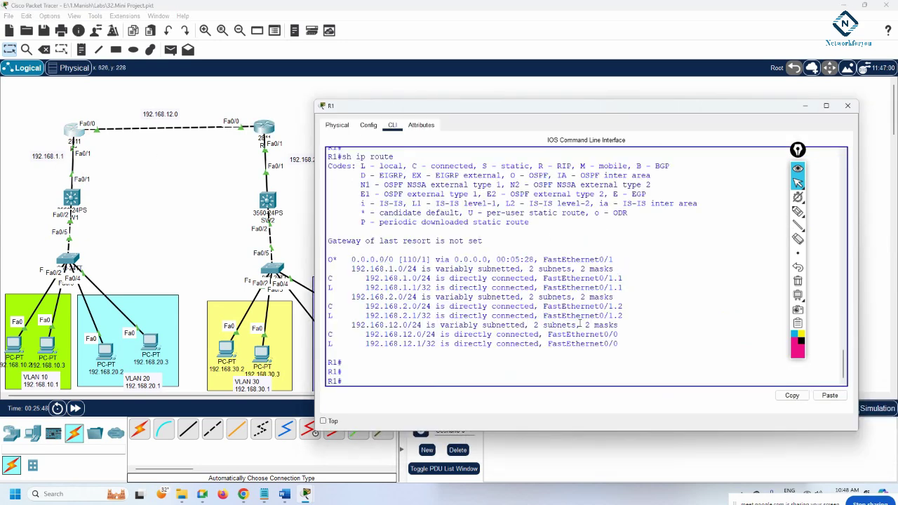
Remove OSPF process 1 from R1 with 'no router ospf 1' and leave configuration mode.
{"action": "type", "text": "config t"}
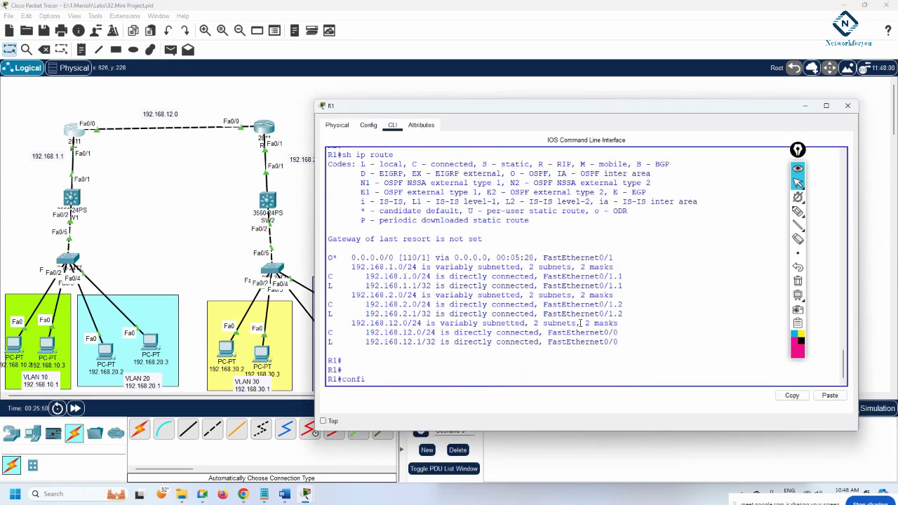
{"action": "key", "text": "Return"}
{"action": "type", "text": "no"}
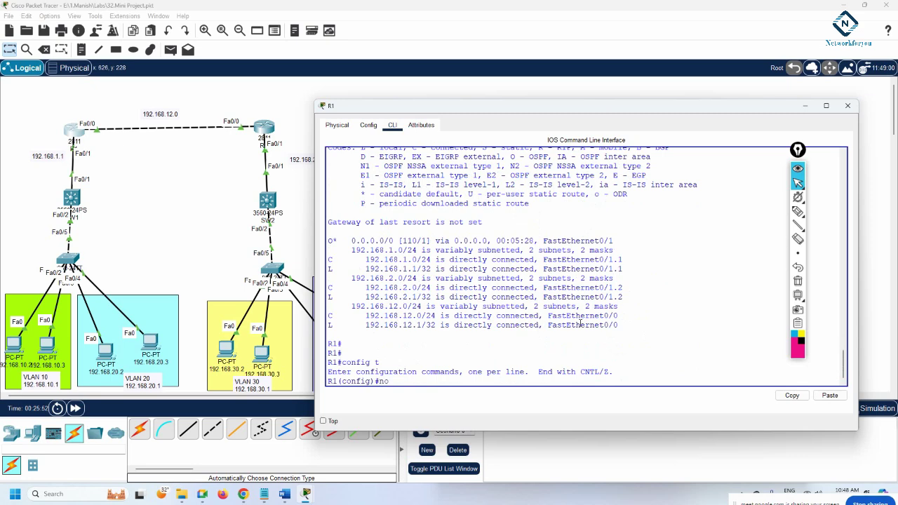
{"action": "type", "text": " router ospf 1"}
{"action": "key", "text": "Return"}
{"action": "type", "text": "exit"}
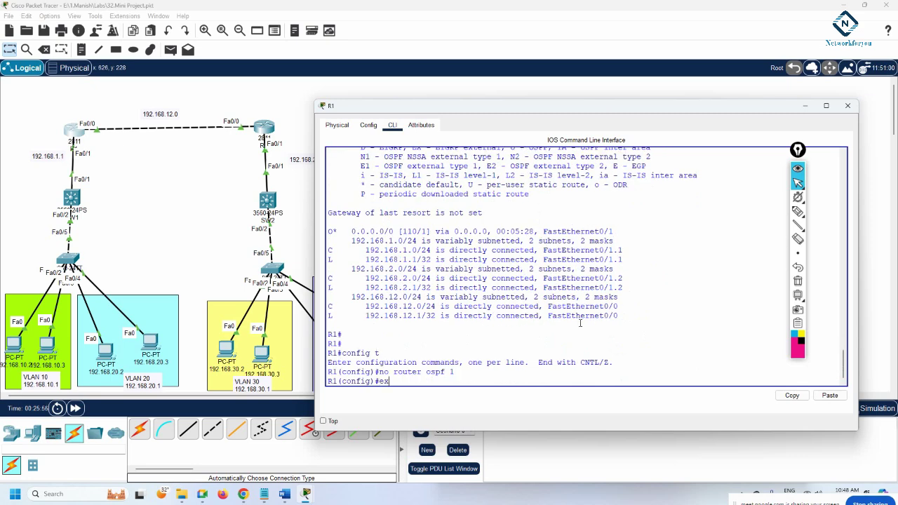
{"action": "key", "text": "Return"}
{"action": "key", "text": "Return"}
{"action": "key", "text": "Return"}
{"action": "type", "text": "e"}
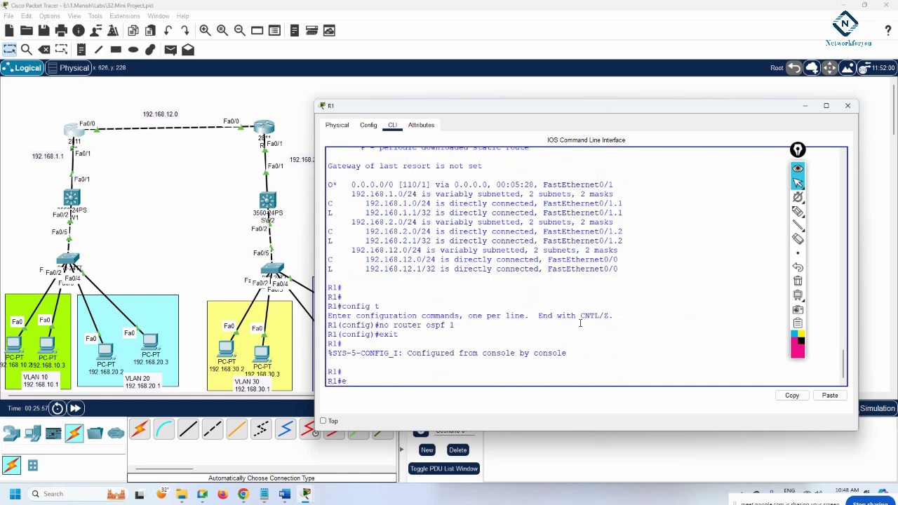
{"action": "key", "text": "BackSpace"}
{"action": "type", "text": "sh ip route"}
{"action": "key", "text": "Return"}
Recreate OSPF process 1 on R1 and put Fa0/0 into area 0.
{"action": "key", "text": "Return"}
{"action": "key", "text": "Return"}
{"action": "key", "text": "Return"}
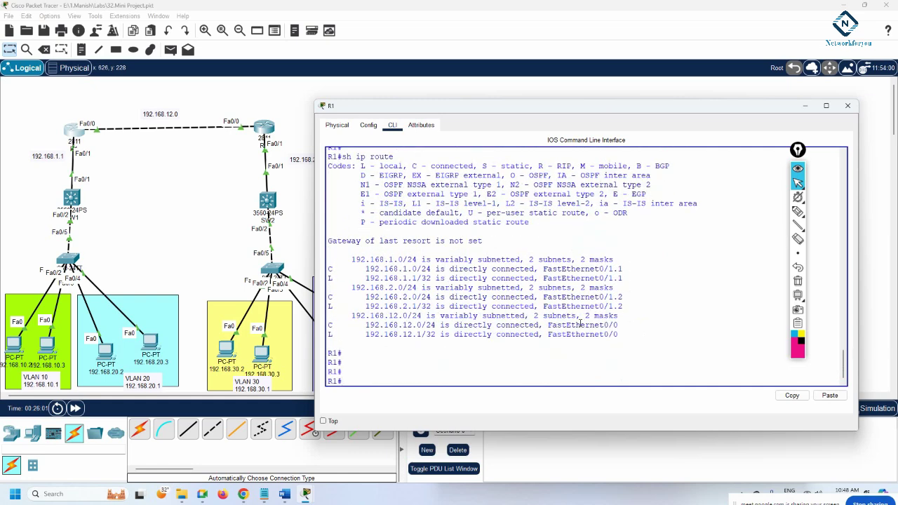
{"action": "type", "text": "config t"}
{"action": "key", "text": "Return"}
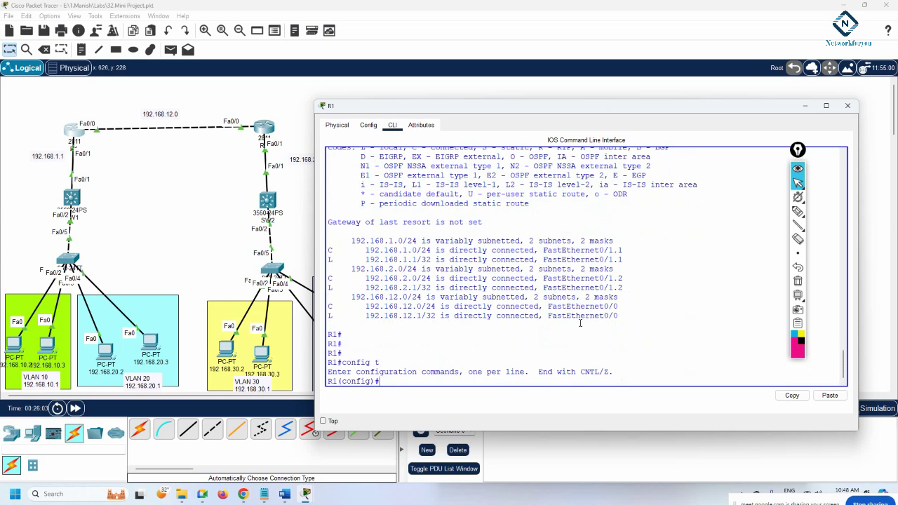
{"action": "type", "text": "router osp"}
{"action": "key", "text": "Tab"}
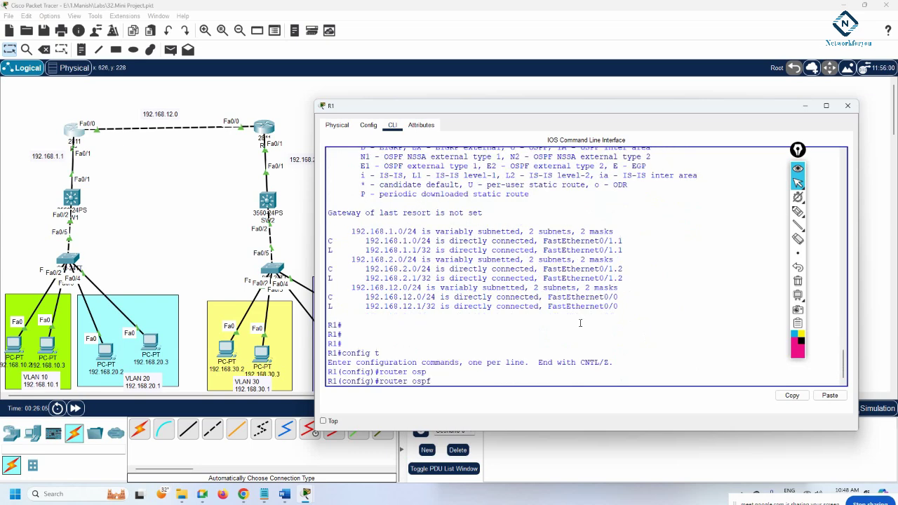
{"action": "type", "text": "1"}
{"action": "key", "text": "Return"}
{"action": "type", "text": "in"}
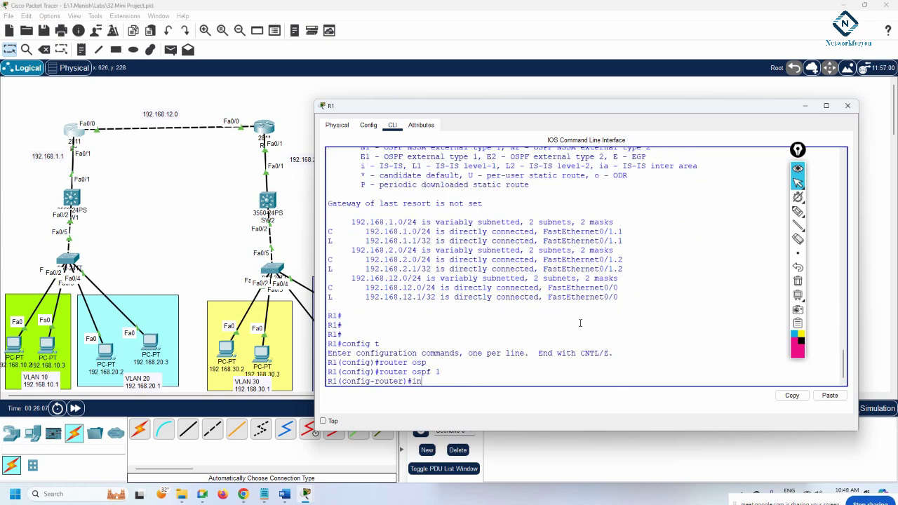
{"action": "type", "text": "t f0/0"}
{"action": "key", "text": "Return"}
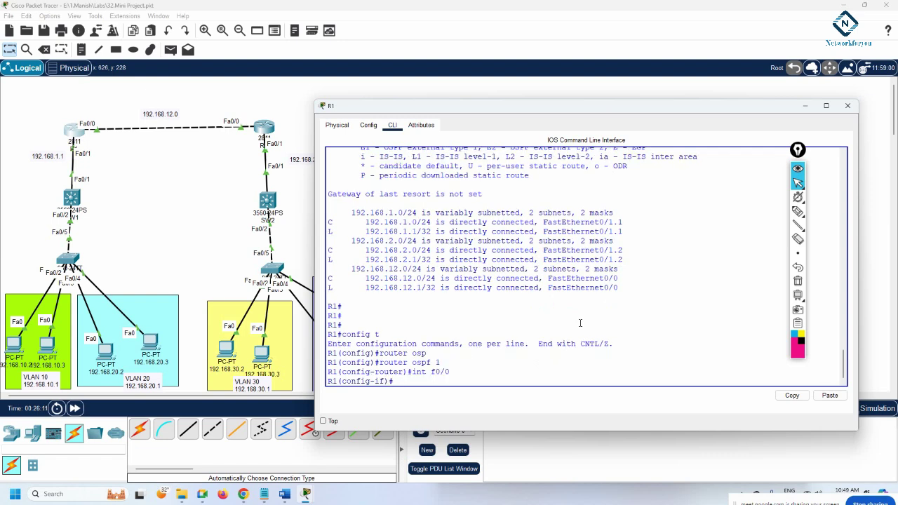
{"action": "type", "text": "ip o"}
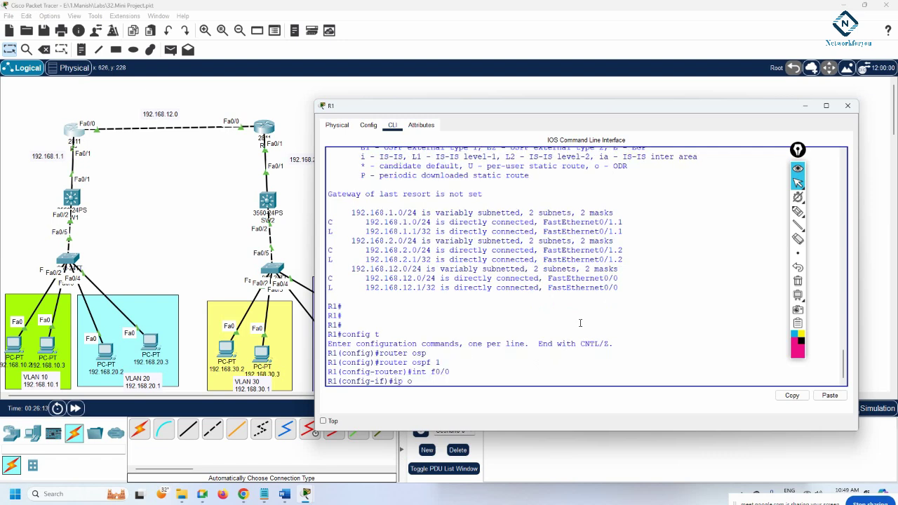
{"action": "type", "text": "spf 1 a 0"}
{"action": "key", "text": "Return"}
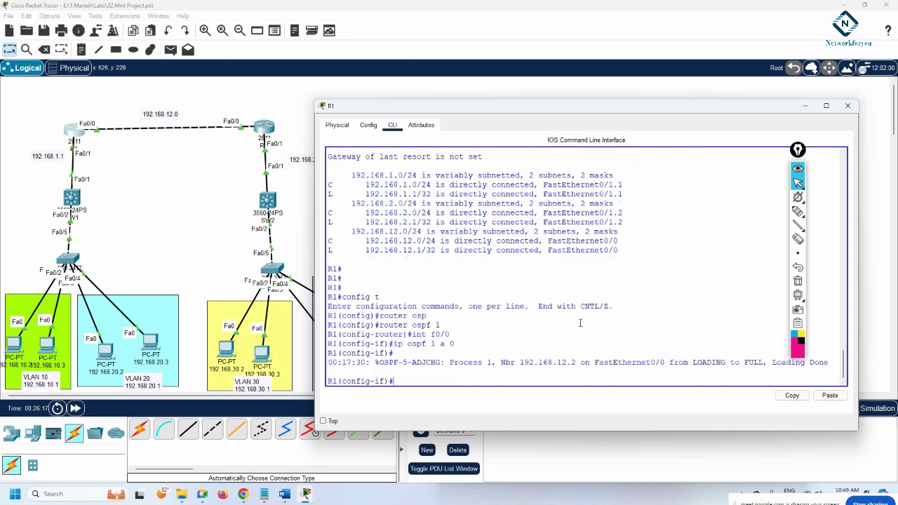
{"action": "key", "text": "Return"}
Put Fa0/1 into OSPF 1 area 0, exit configuration, and show R1's routing table.
{"action": "type", "text": "int"}
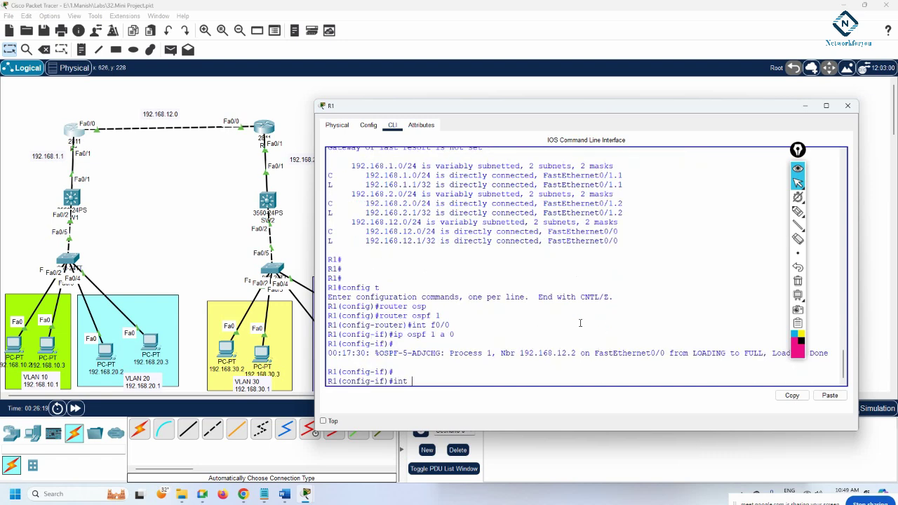
{"action": "type", "text": " f0/1"}
{"action": "key", "text": "Return"}
{"action": "type", "text": "ip osp"}
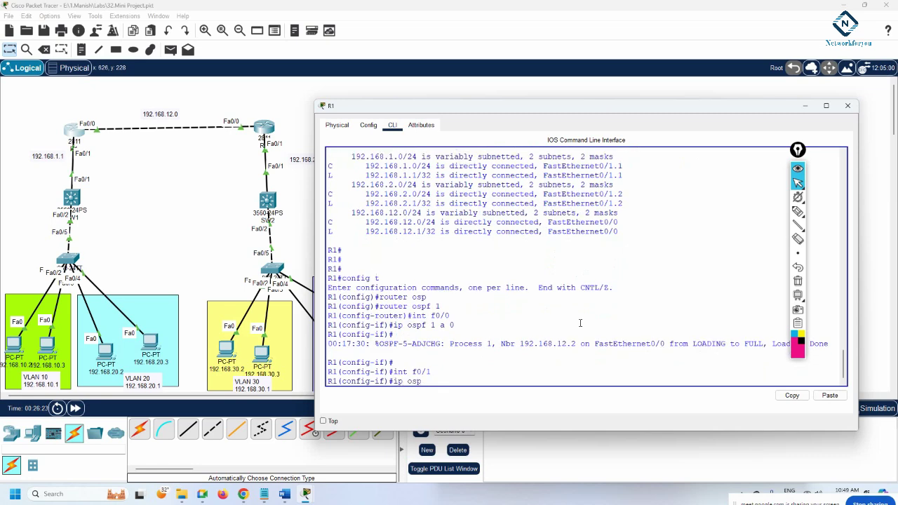
{"action": "type", "text": "f 1 a 0"}
{"action": "key", "text": "Return"}
{"action": "key", "text": "Return"}
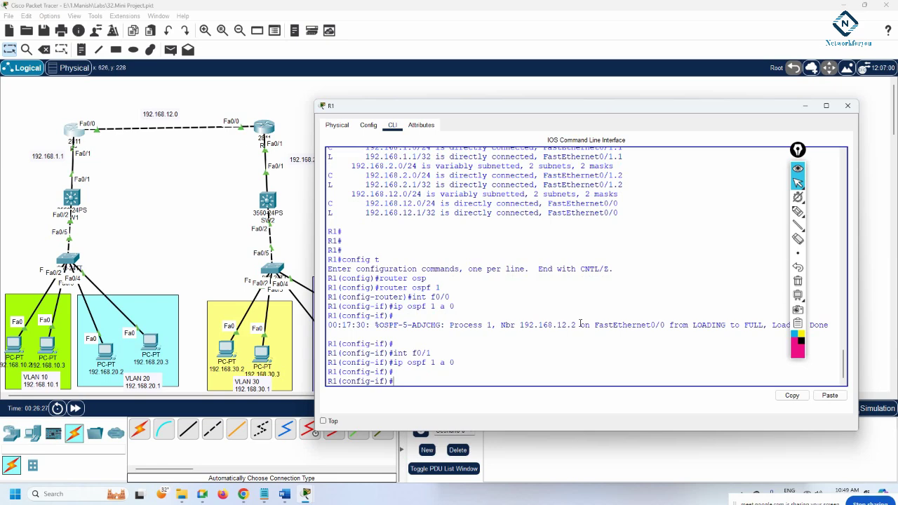
{"action": "type", "text": "exit"}
{"action": "key", "text": "Return"}
{"action": "key", "text": "Return"}
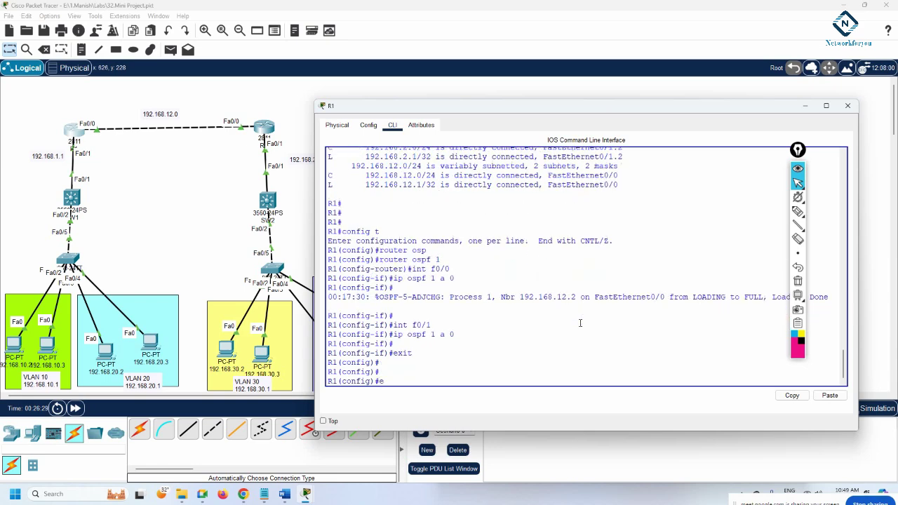
{"action": "type", "text": "exit"}
{"action": "key", "text": "Return"}
{"action": "key", "text": "Return"}
{"action": "type", "text": "sh ip route"}
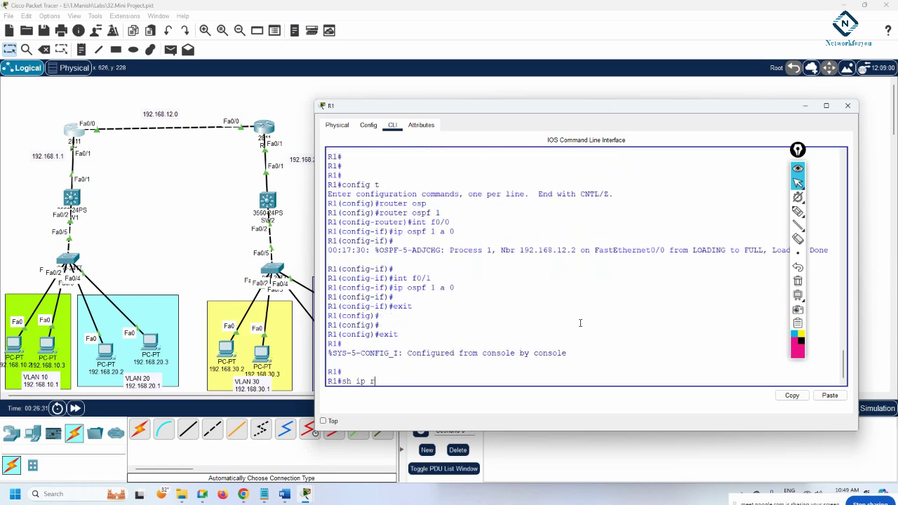
{"action": "key", "text": "Return"}
{"action": "key", "text": "Return"}
{"action": "key", "text": "Return"}
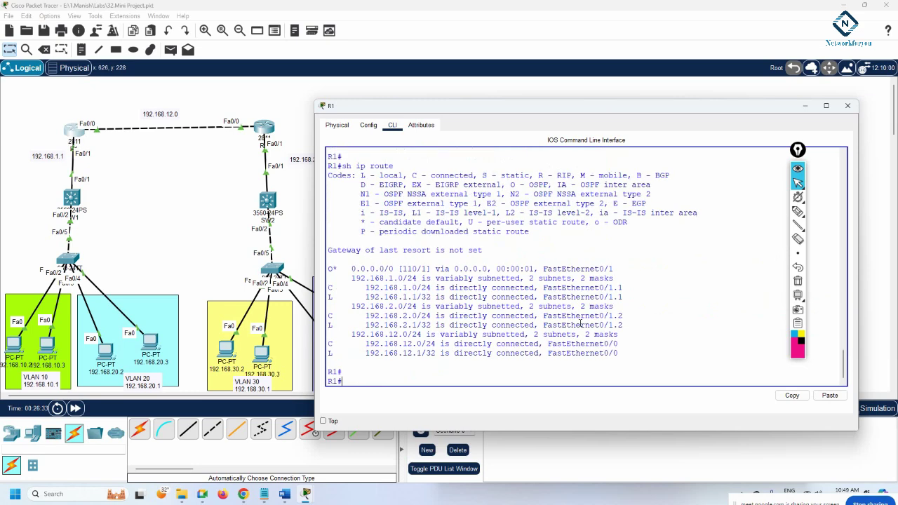
Open R2's CLI and run 'config t' to enter global configuration mode.
{"action": "left_click", "coordinate": [264, 129]}
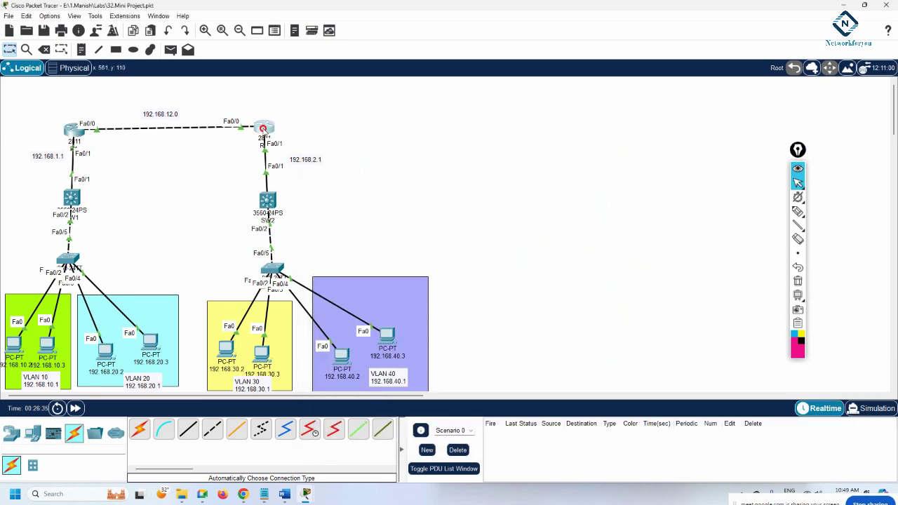
{"action": "key", "text": "Return"}
{"action": "key", "text": "Return"}
{"action": "key", "text": "Return"}
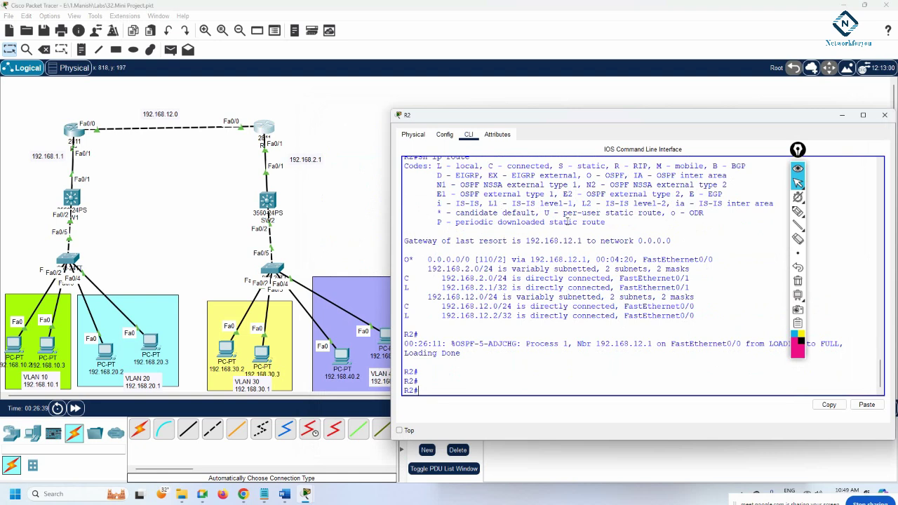
{"action": "type", "text": "config t"}
{"action": "key", "text": "Return"}
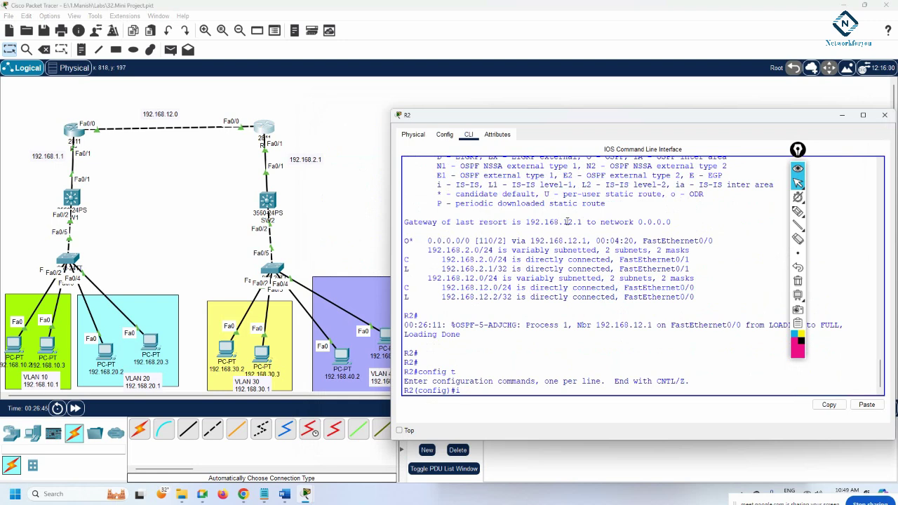
Remove and recreate OSPF process 1 on R2, placing FastEthernet0/0 in area 0.
{"action": "type", "text": "no router ospf 1"}
{"action": "key", "text": "Return"}
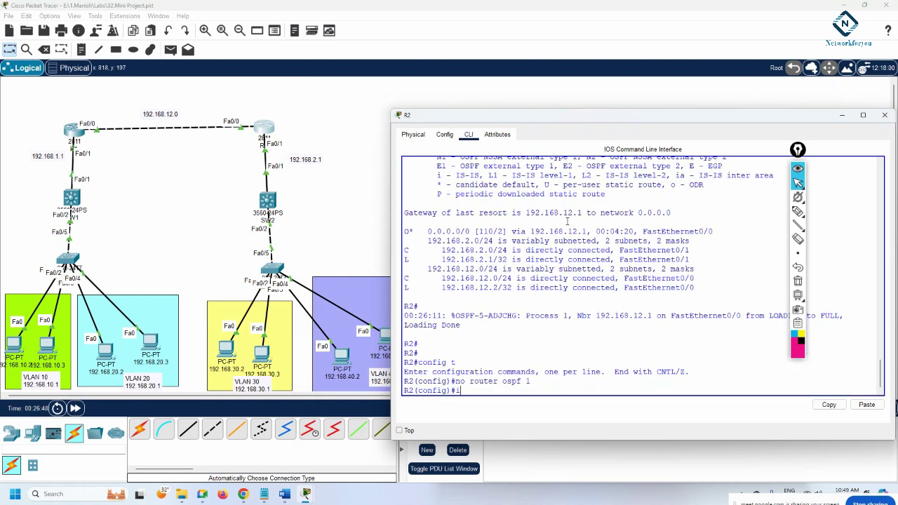
{"action": "type", "text": "router ospf 1"}
{"action": "key", "text": "Return"}
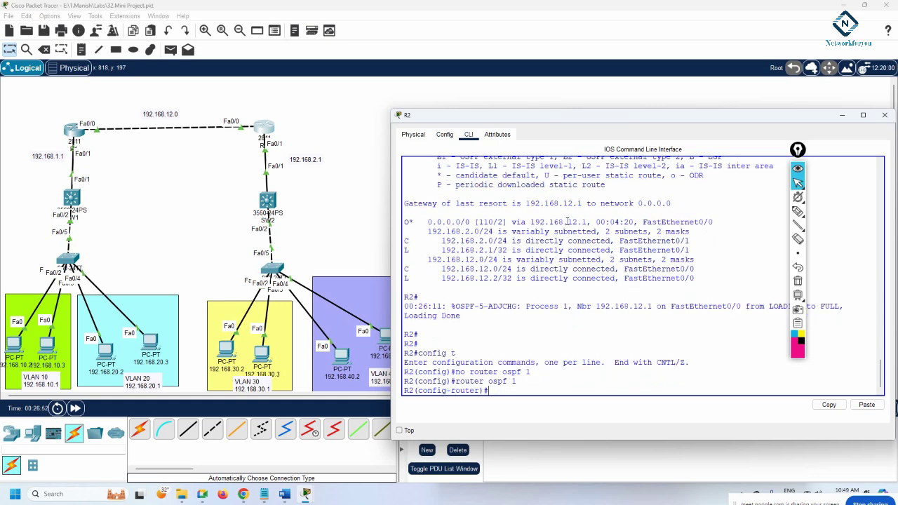
{"action": "type", "text": "int f0/0"}
{"action": "key", "text": "Return"}
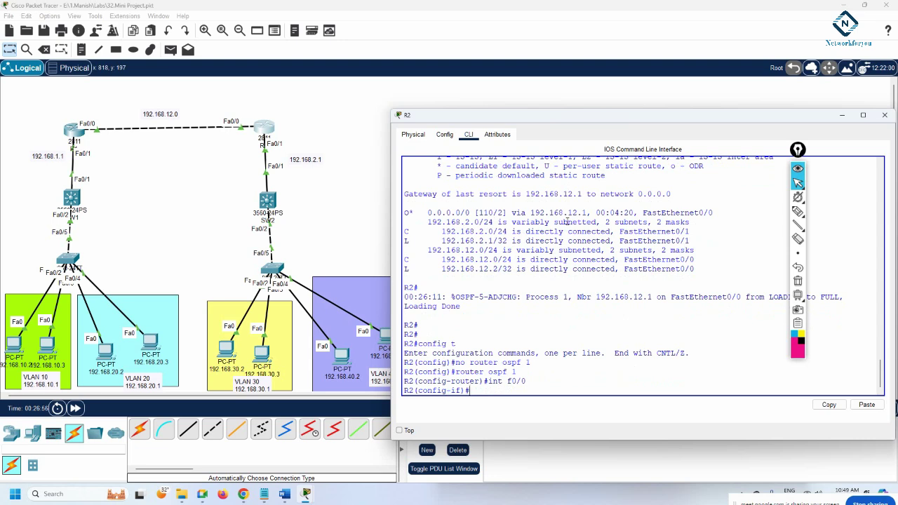
{"action": "type", "text": "ip ospf 1 area 0"}
{"action": "key", "text": "Return"}
Put FastEthernet0/1 into OSPF 1 area 0 and exit both configuration levels.
{"action": "type", "text": "in"}
{"action": "key", "text": "Return"}
{"action": "key", "text": "Return"}
{"action": "key", "text": "Return"}
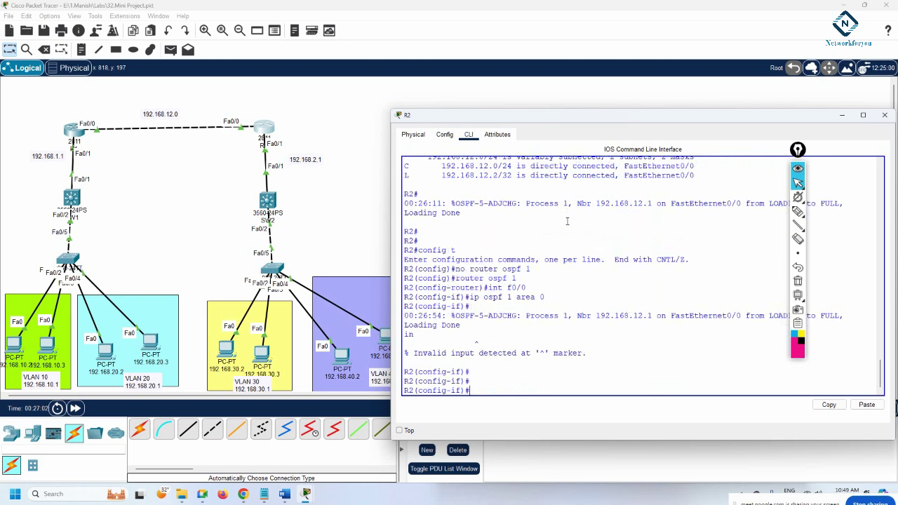
{"action": "type", "text": "int f0/1"}
{"action": "key", "text": "Return"}
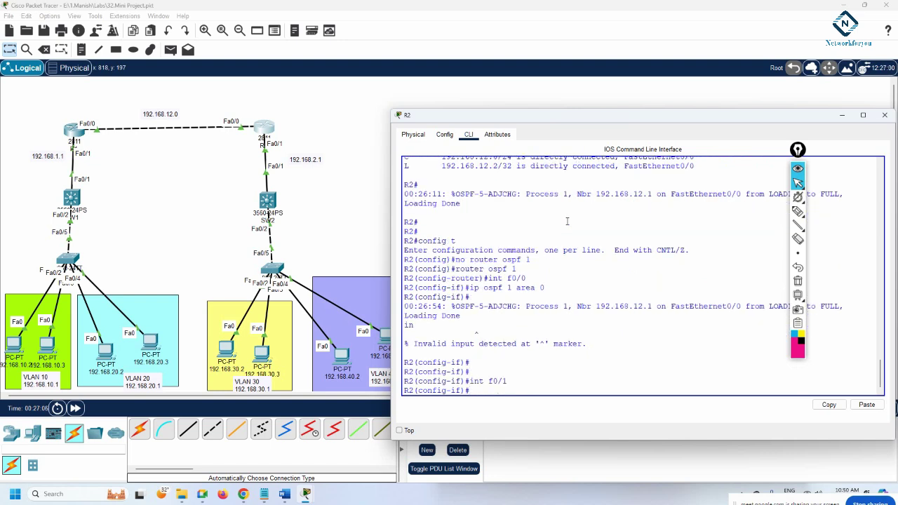
{"action": "type", "text": "ip ospf 1 area 0"}
{"action": "key", "text": "Return"}
{"action": "key", "text": "Return"}
{"action": "key", "text": "Return"}
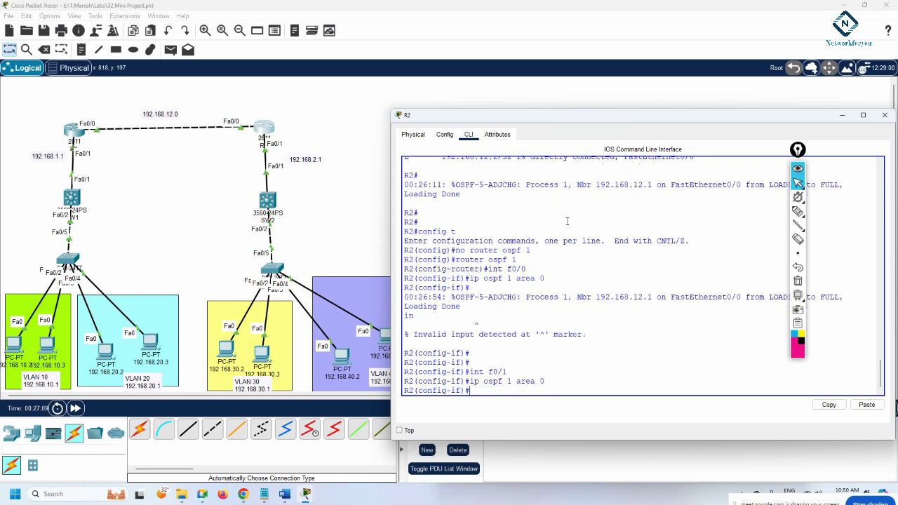
{"action": "type", "text": "exit"}
{"action": "key", "text": "Return"}
{"action": "key", "text": "Return"}
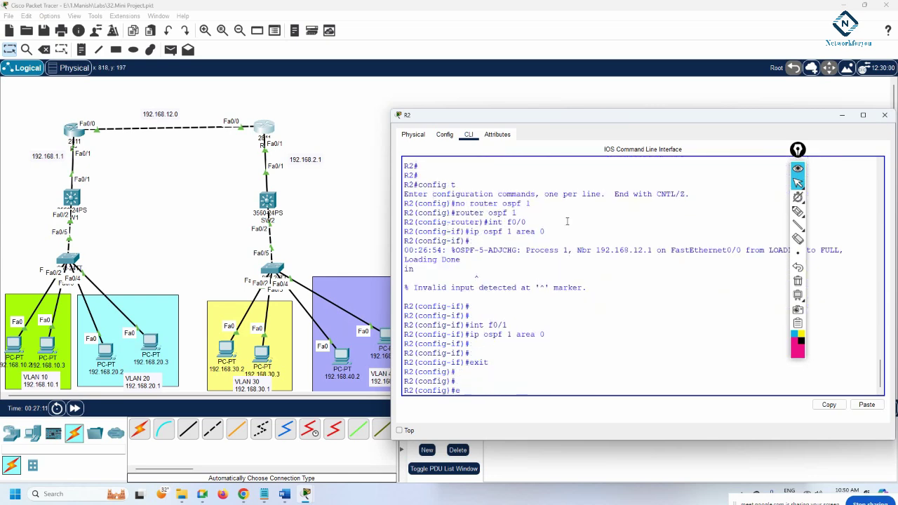
{"action": "type", "text": "exit"}
{"action": "key", "text": "Return"}
{"action": "key", "text": "Return"}
{"action": "key", "text": "Return"}
{"action": "type", "text": "sh ip route"}
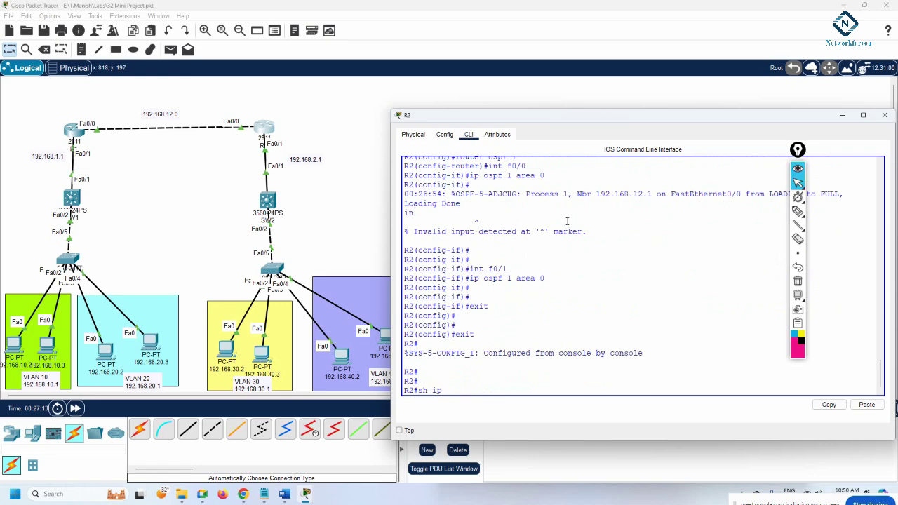
Display R2's routing table and 'sh ip int br' summary, then switch to R1's CLI.
{"action": "key", "text": "Return"}
{"action": "key", "text": "Return"}
{"action": "key", "text": "Return"}
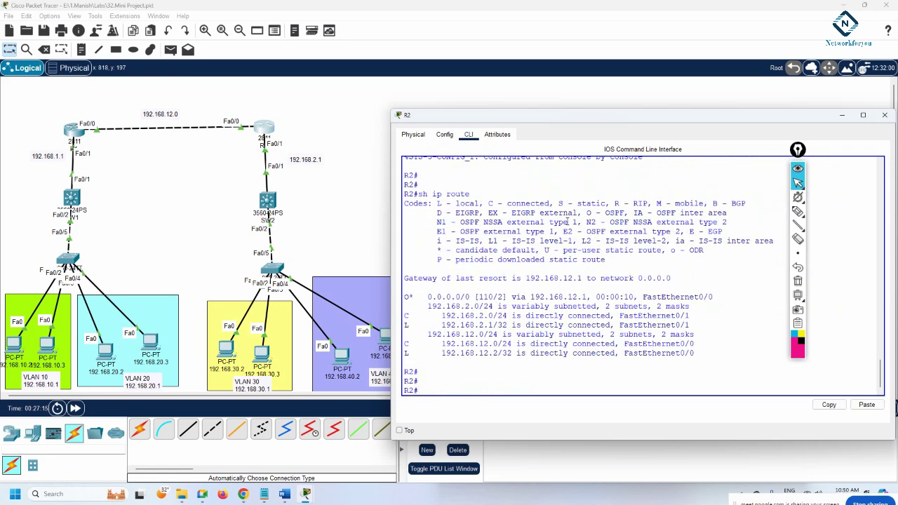
{"action": "type", "text": "sh ip int br"}
{"action": "key", "text": "Return"}
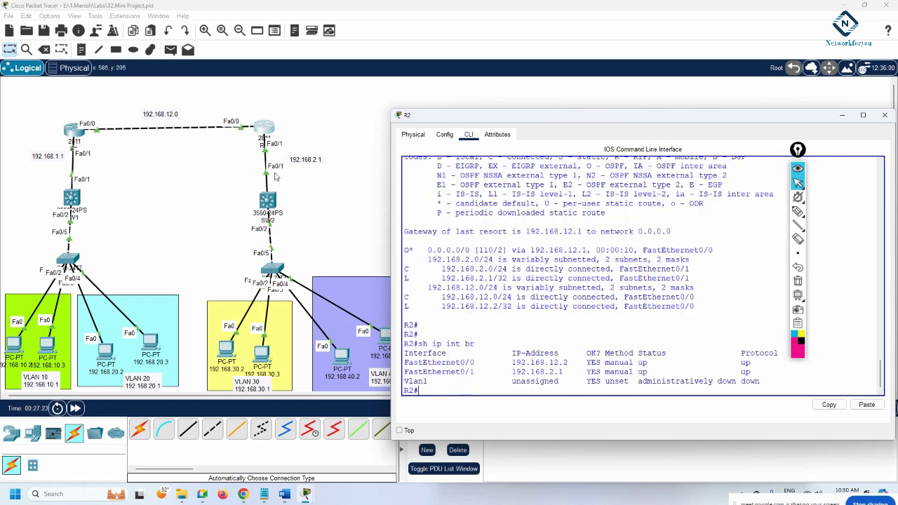
{"action": "left_click", "coordinate": [83, 137]}
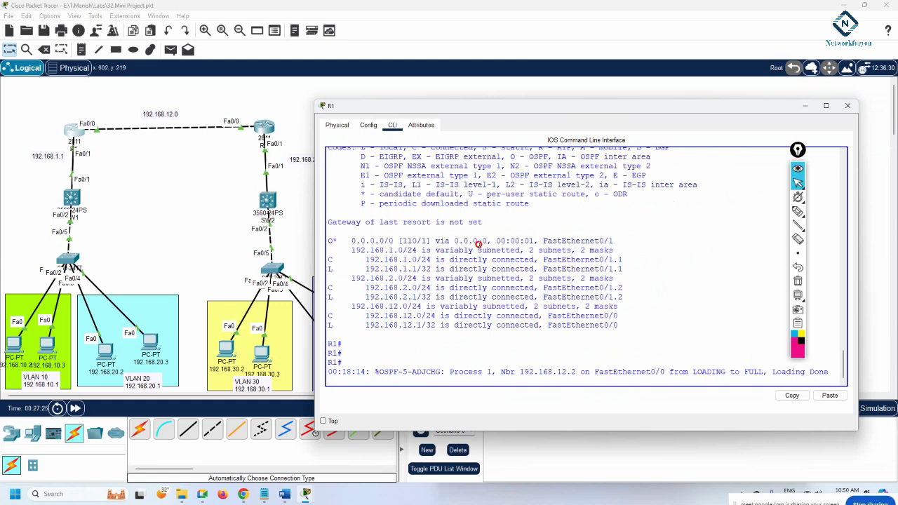
Show R1's routing table and interface brief summary.
{"action": "key", "text": "Return"}
{"action": "key", "text": "Return"}
{"action": "key", "text": "Return"}
{"action": "type", "text": "sh ip route"}
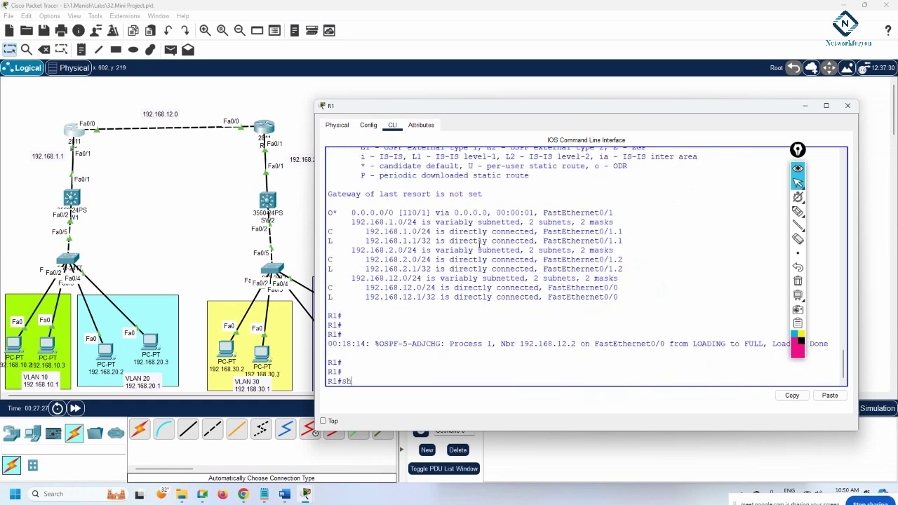
{"action": "key", "text": "Return"}
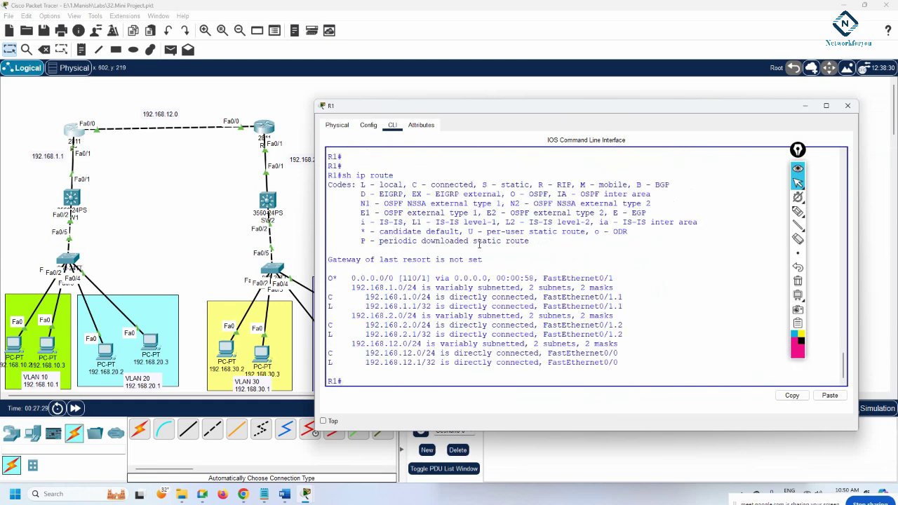
{"action": "type", "text": "sh ip int br"}
{"action": "key", "text": "Return"}
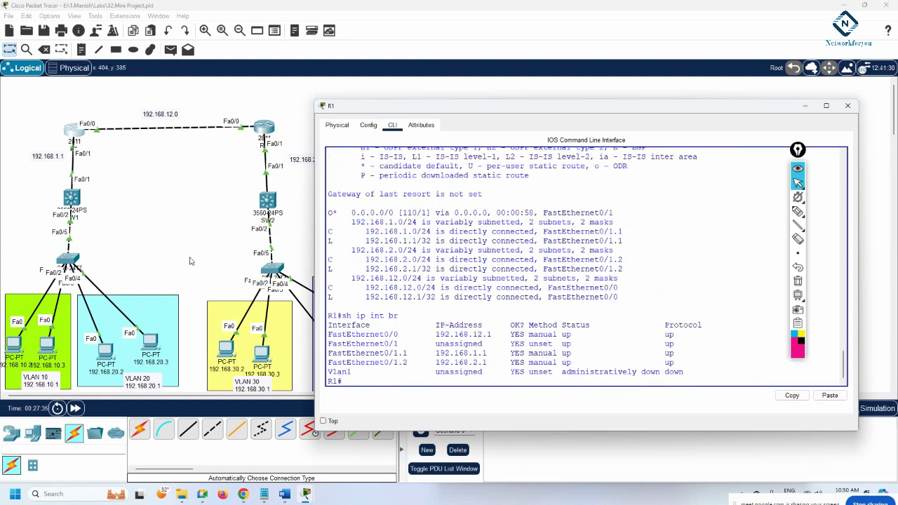
Highlight the FastEthernet0/1.1 (192.168.1.1) and FastEthernet0/1.2 (192.168.2.1) subinterface rows.
{"action": "left_click_drag", "start_coordinate": [413, 364], "coordinate": [327, 353]}
{"action": "left_click", "coordinate": [409, 365]}
{"action": "left_click_drag", "start_coordinate": [416, 364], "coordinate": [327, 353]}
{"action": "left_click", "coordinate": [408, 363]}
{"action": "left_click_drag", "start_coordinate": [415, 366], "coordinate": [322, 352]}
{"action": "left_click_drag", "start_coordinate": [411, 364], "coordinate": [386, 352]}
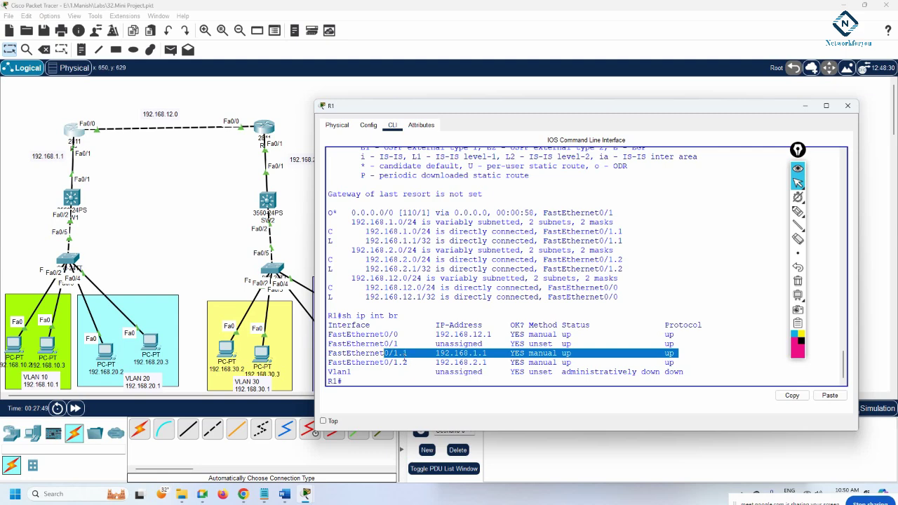
{"action": "left_click_drag", "start_coordinate": [399, 344], "coordinate": [323, 343]}
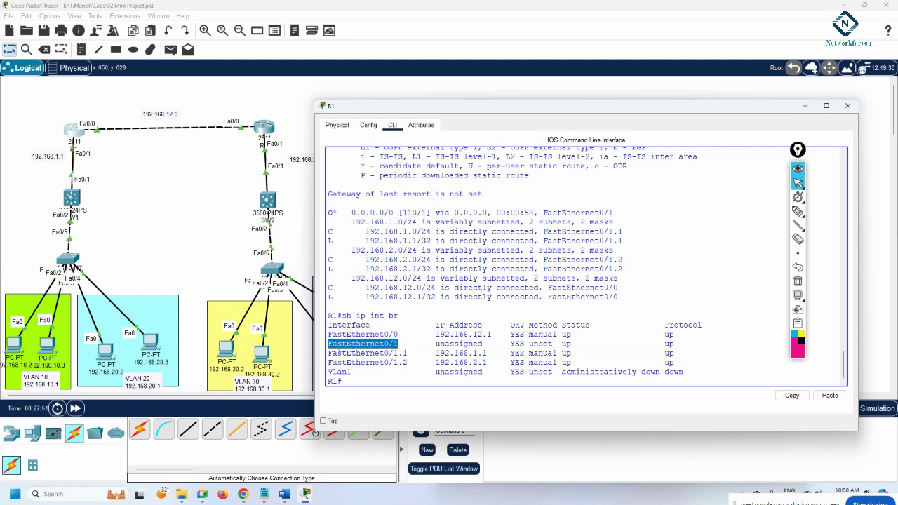
{"action": "left_click_drag", "start_coordinate": [422, 371], "coordinate": [332, 352]}
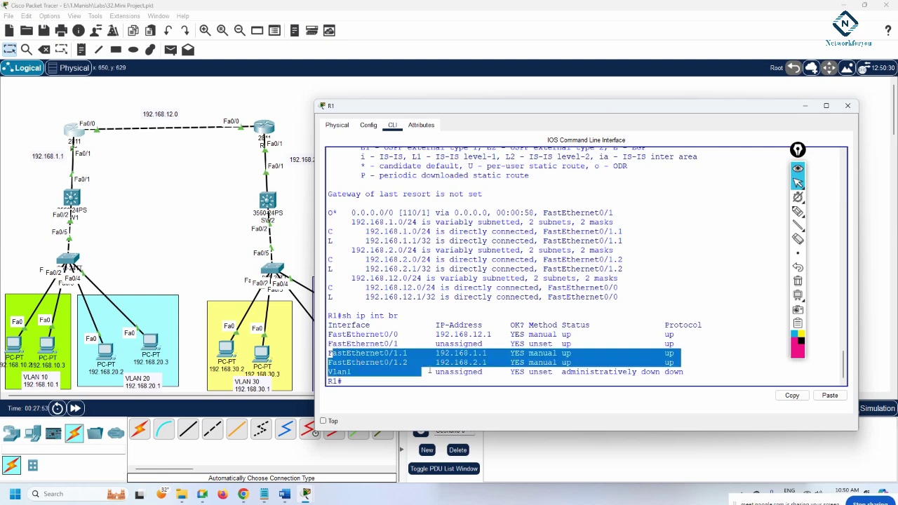
{"action": "left_click_drag", "start_coordinate": [358, 107], "coordinate": [421, 76]}
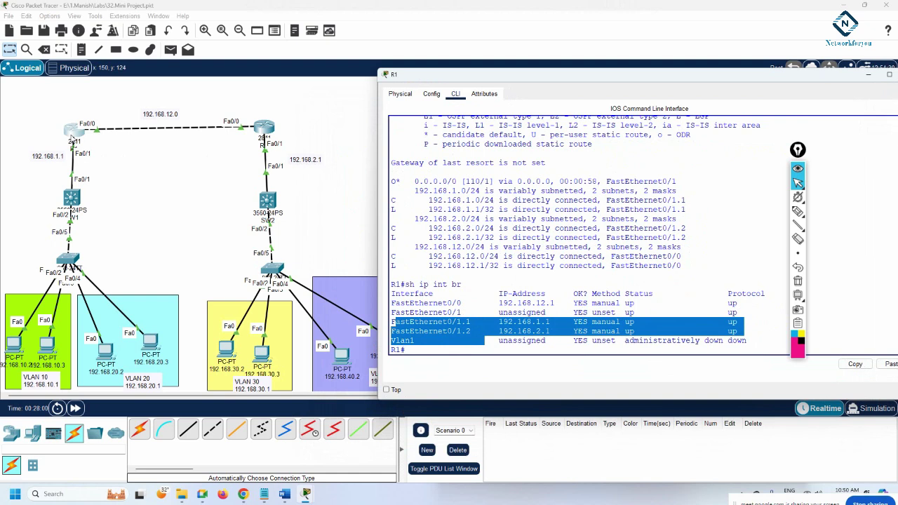
{"action": "left_click_drag", "start_coordinate": [391, 321], "coordinate": [552, 331]}
{"action": "left_click", "coordinate": [500, 324]}
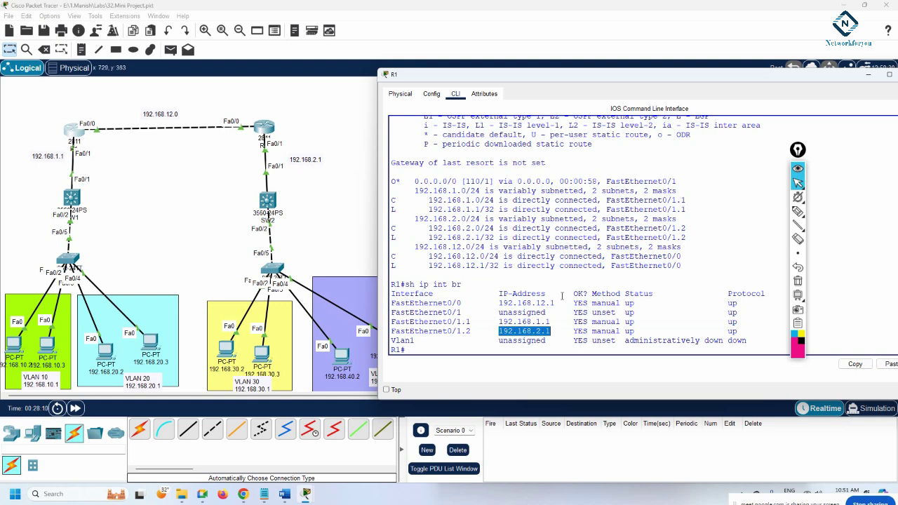
{"action": "left_click", "coordinate": [561, 294]}
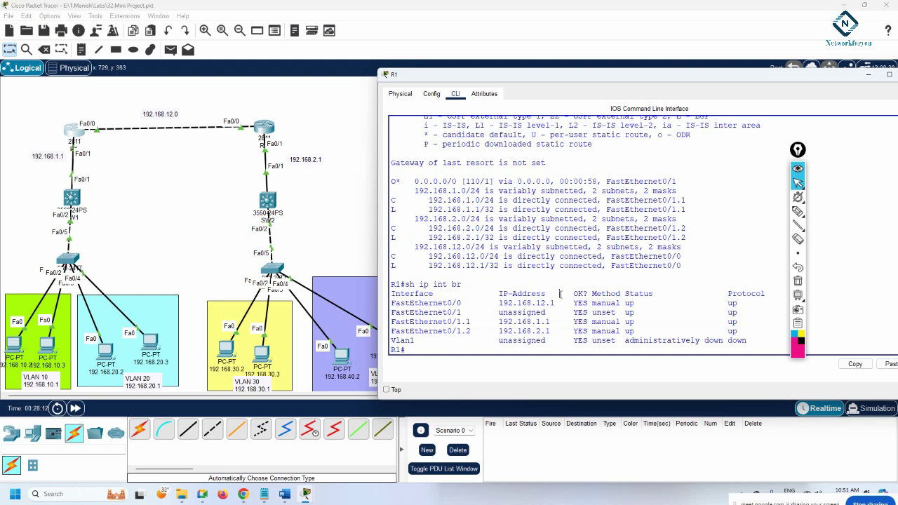
Remove the IP address from R1's subinterface FastEthernet0/1.1.
{"action": "type", "text": "config t"}
{"action": "key", "text": "Return"}
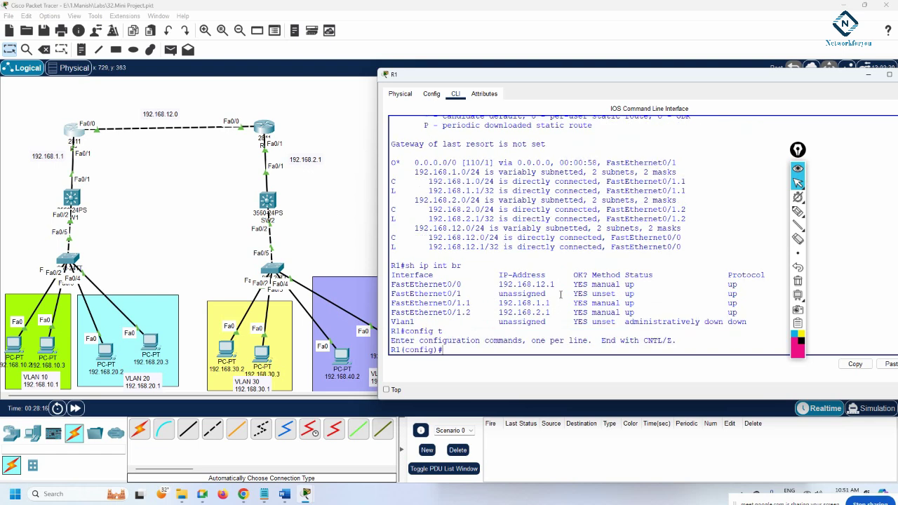
{"action": "type", "text": "no"}
{"action": "key", "text": "BackSpace"}
{"action": "key", "text": "BackSpace"}
{"action": "type", "text": "int f0/1.1"}
{"action": "key", "text": "Return"}
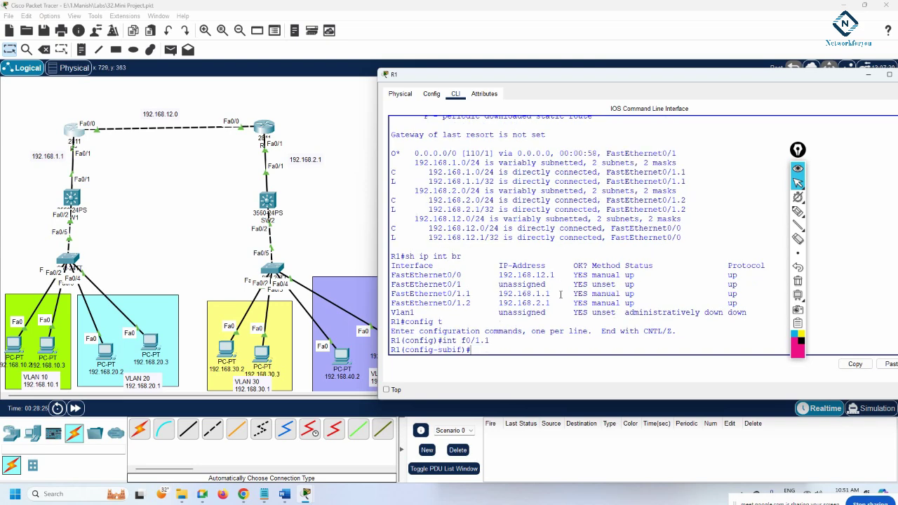
{"action": "type", "text": "no ip add"}
{"action": "key", "text": "Return"}
Remove FastEthernet0/1.2's IP address and exit configuration mode.
{"action": "type", "text": "int"}
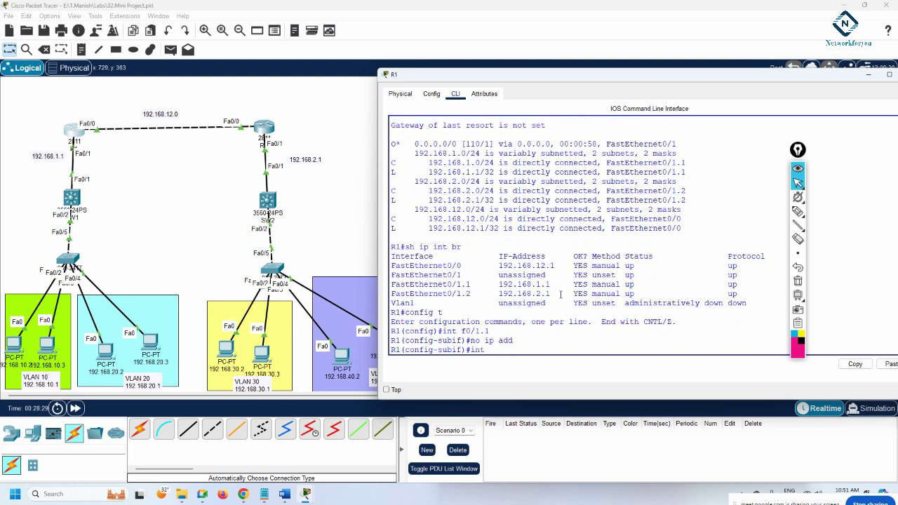
{"action": "type", "text": " f0/1.2"}
{"action": "key", "text": "Return"}
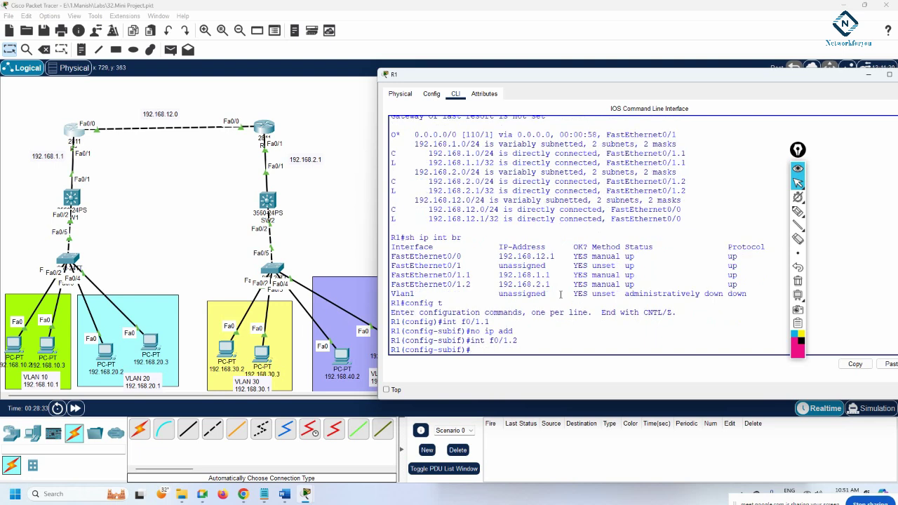
{"action": "type", "text": "no ip add"}
{"action": "key", "text": "Return"}
{"action": "type", "text": "exit"}
{"action": "key", "text": "Return"}
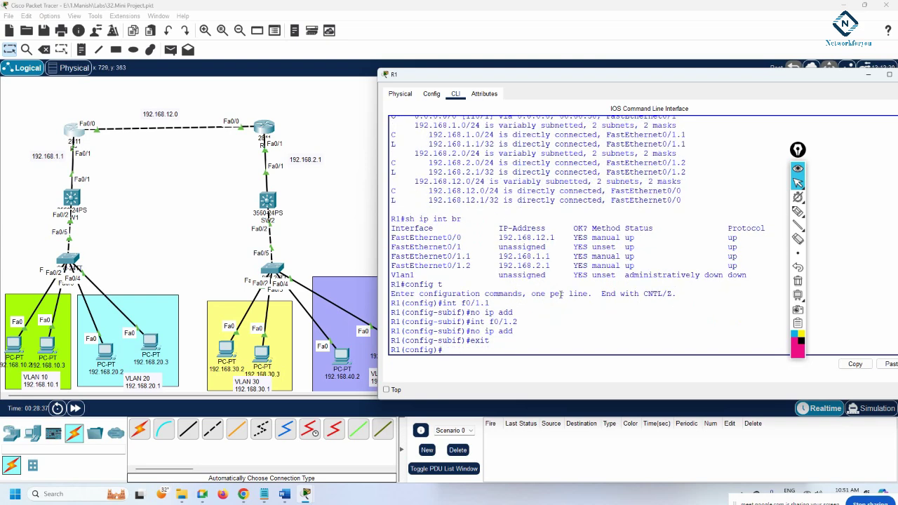
{"action": "type", "text": "exit"}
{"action": "key", "text": "Return"}
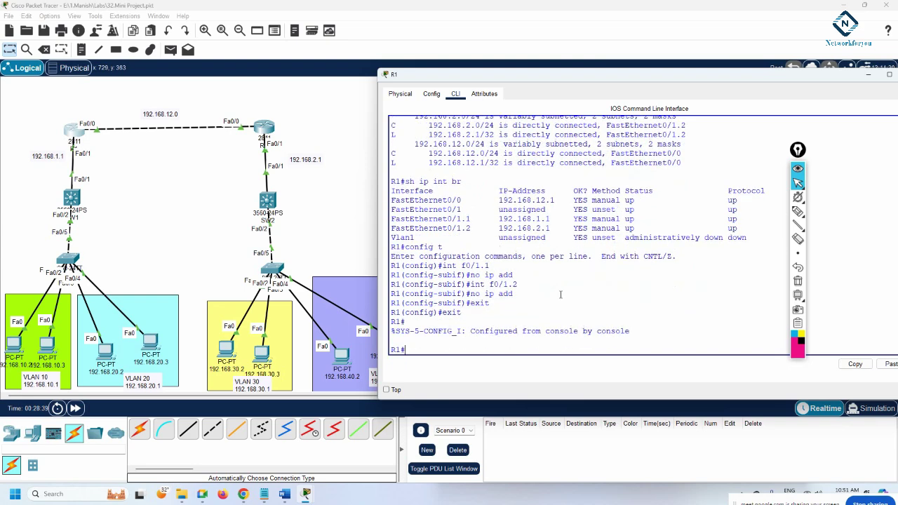
{"action": "key", "text": "Return"}
{"action": "key", "text": "Return"}
Show R1's routing table and re-enter global configuration mode.
{"action": "type", "text": "sh ip route"}
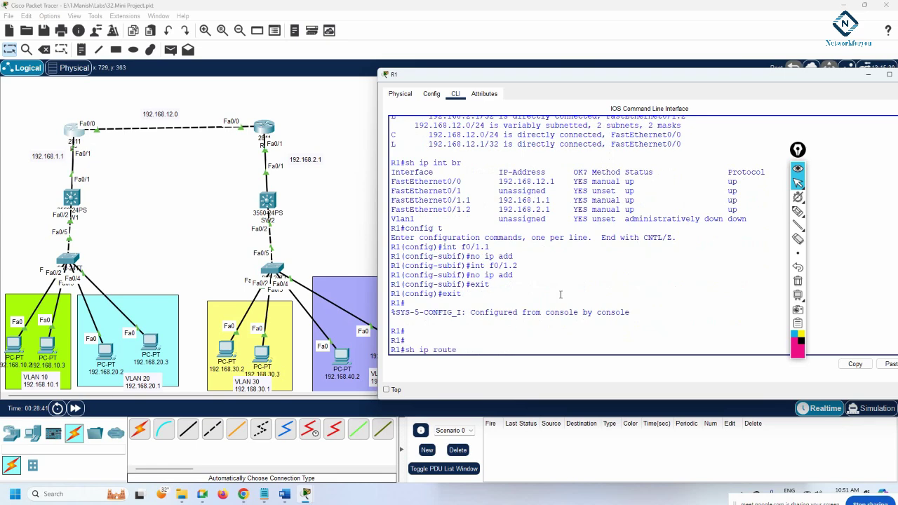
{"action": "key", "text": "Return"}
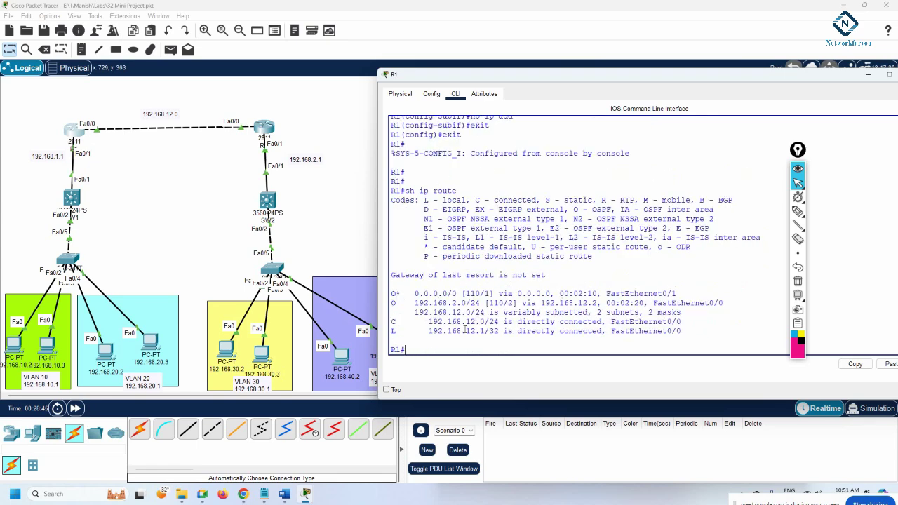
{"action": "type", "text": "config t"}
{"action": "key", "text": "Return"}
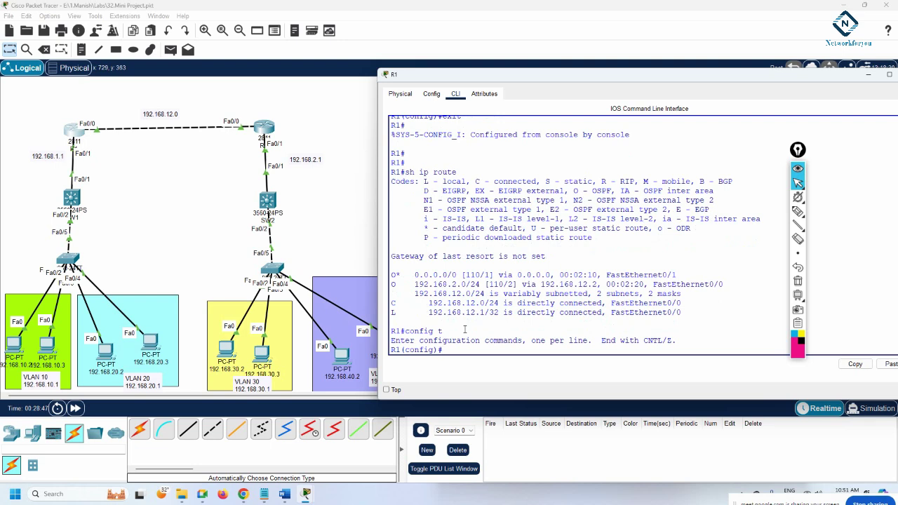
{"action": "type", "text": "int"}
Highlight the default route, exit configuration, and list R1's interface summary.
{"action": "left_click_drag", "start_coordinate": [405, 275], "coordinate": [595, 276]}
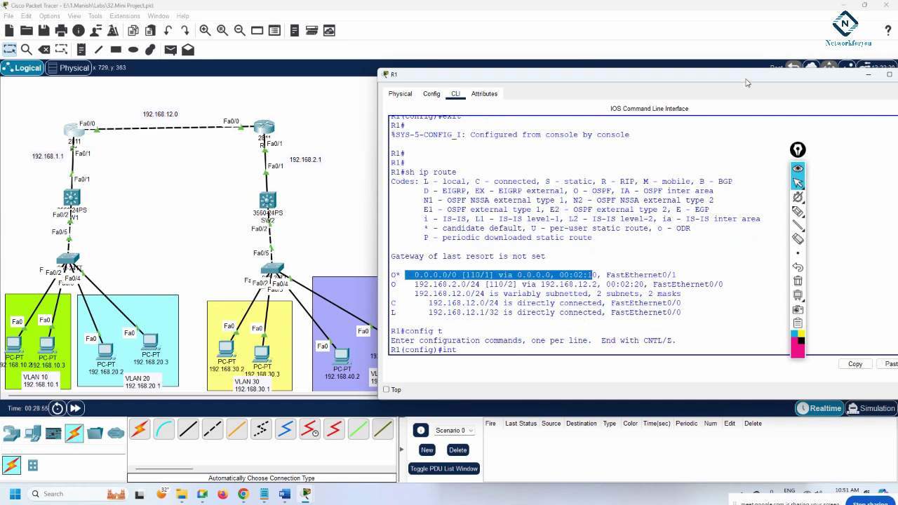
{"action": "left_click_drag", "start_coordinate": [748, 76], "coordinate": [628, 73]}
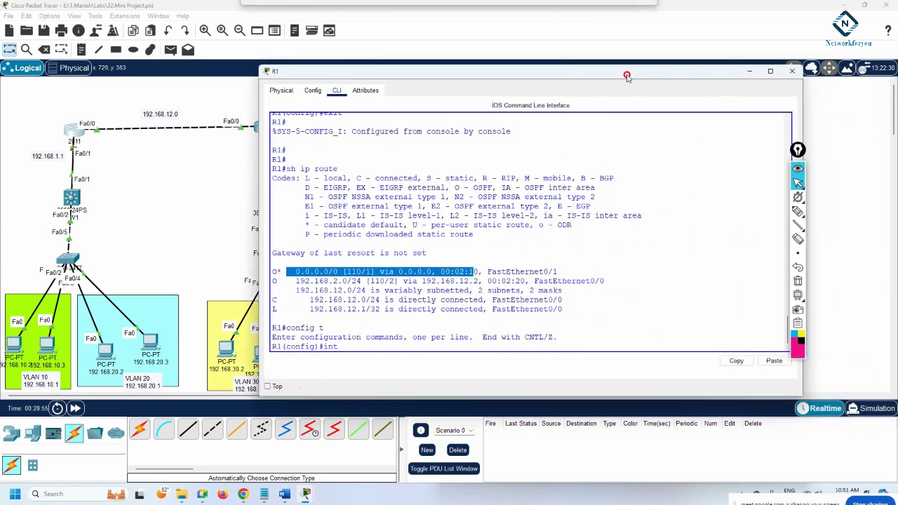
{"action": "left_click", "coordinate": [606, 210]}
{"action": "key", "text": "BackSpace"}
{"action": "key", "text": "BackSpace"}
{"action": "key", "text": "BackSpace"}
{"action": "type", "text": "exit"}
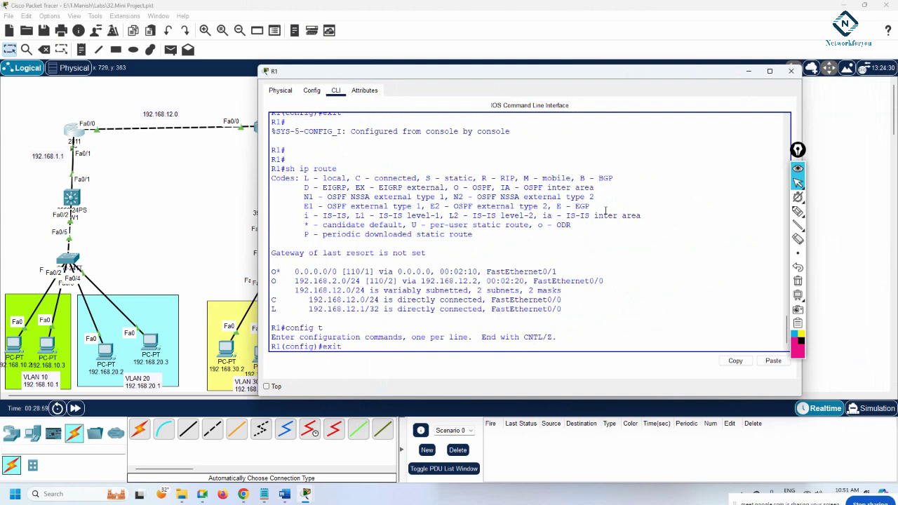
{"action": "key", "text": "Return"}
{"action": "type", "text": "sh ip "}
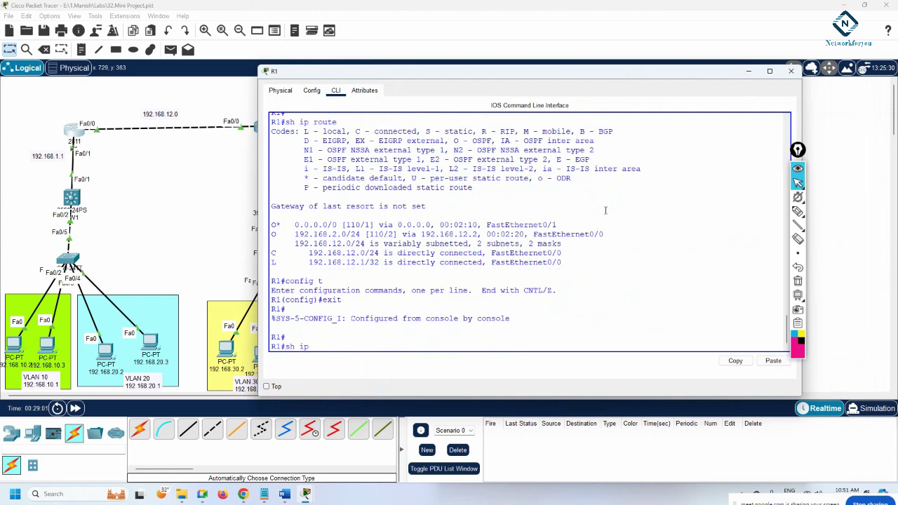
{"action": "type", "text": "int br"}
{"action": "key", "text": "Return"}
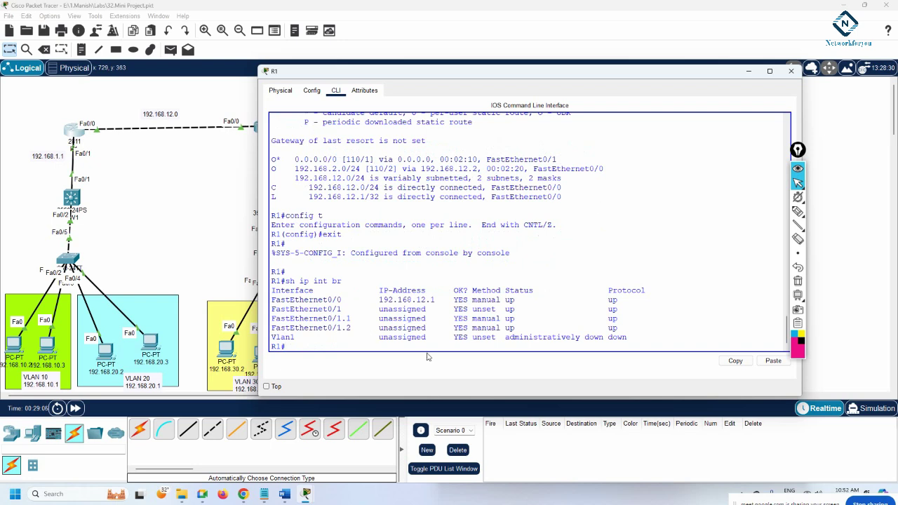
Assign 192.168.1.1 255.255.255.0 to R1's FastEthernet0/0.
{"action": "type", "text": "config t"}
{"action": "key", "text": "Return"}
{"action": "type", "text": "ig)#i"}
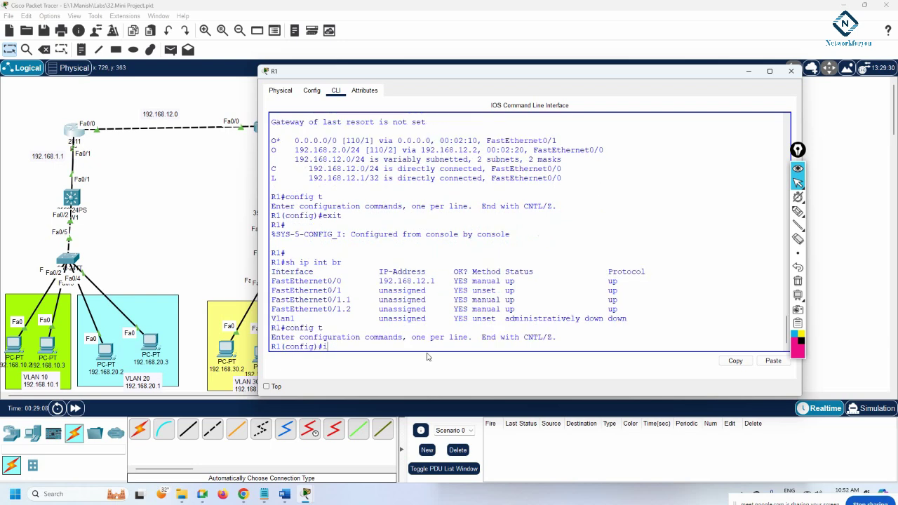
{"action": "type", "text": "nt f0/0"}
{"action": "key", "text": "Return"}
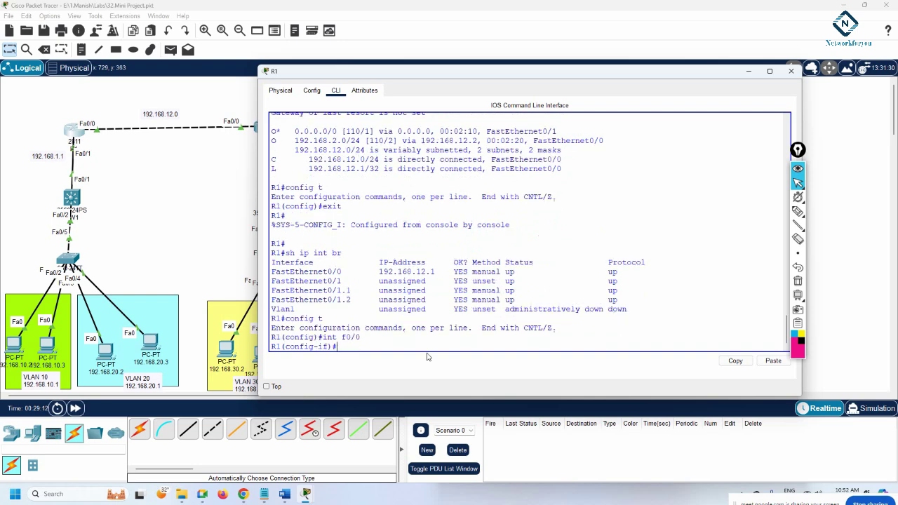
{"action": "type", "text": "ip add 192.168"}
{"action": "key", "text": "BackSpace"}
{"action": "key", "text": "BackSpace"}
{"action": "type", "text": "1.1 255.255.255.0"}
{"action": "key", "text": "Return"}
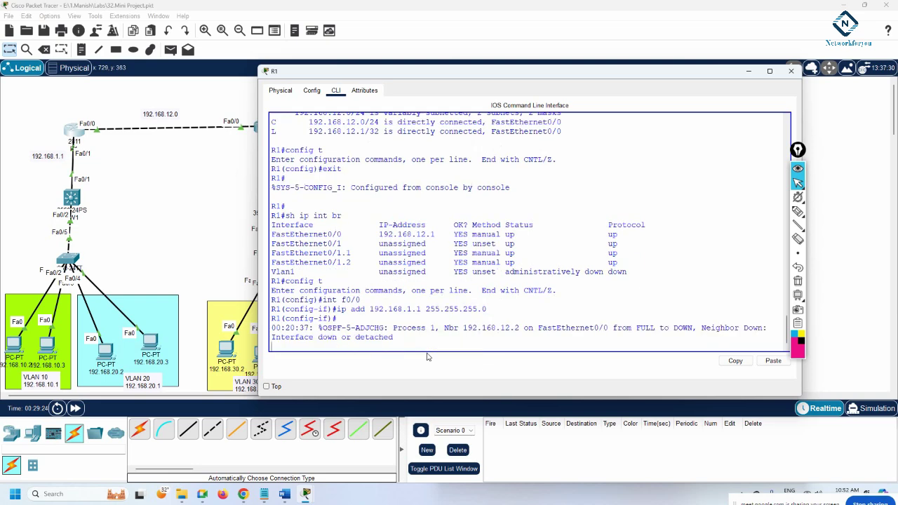
Enable FastEthernet0/0 with 'no shutdown' and exit to privileged mode.
{"action": "key", "text": "Return"}
{"action": "key", "text": "Return"}
{"action": "type", "text": "no sh"}
{"action": "key", "text": "Return"}
{"action": "key", "text": "Return"}
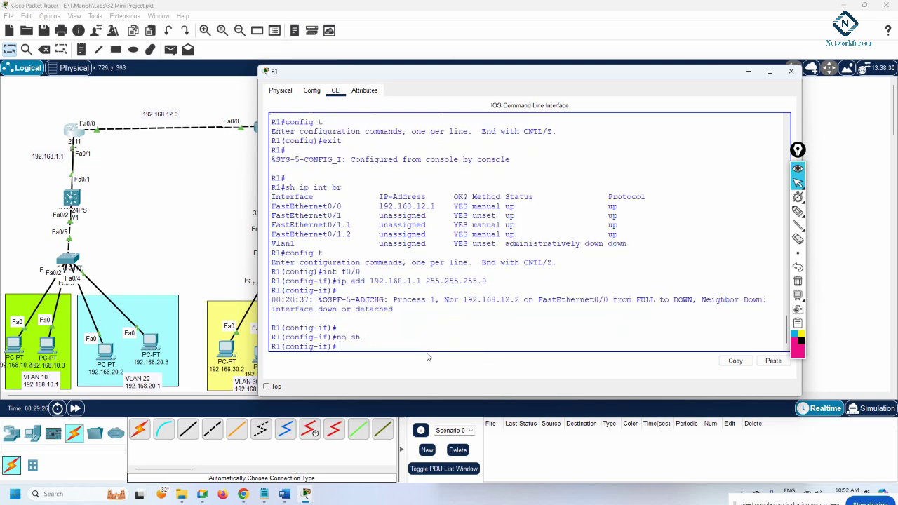
{"action": "type", "text": "exit"}
{"action": "key", "text": "Return"}
{"action": "key", "text": "Return"}
{"action": "key", "text": "Return"}
{"action": "type", "text": "exit"}
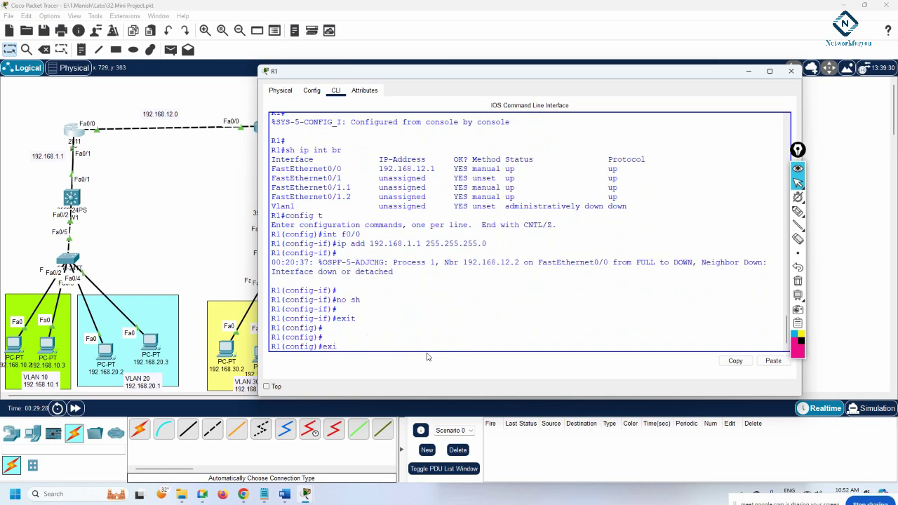
{"action": "key", "text": "Return"}
{"action": "key", "text": "Return"}
{"action": "key", "text": "Return"}
{"action": "key", "text": "Return"}
{"action": "key", "text": "Return"}
{"action": "type", "text": "sh ip"}
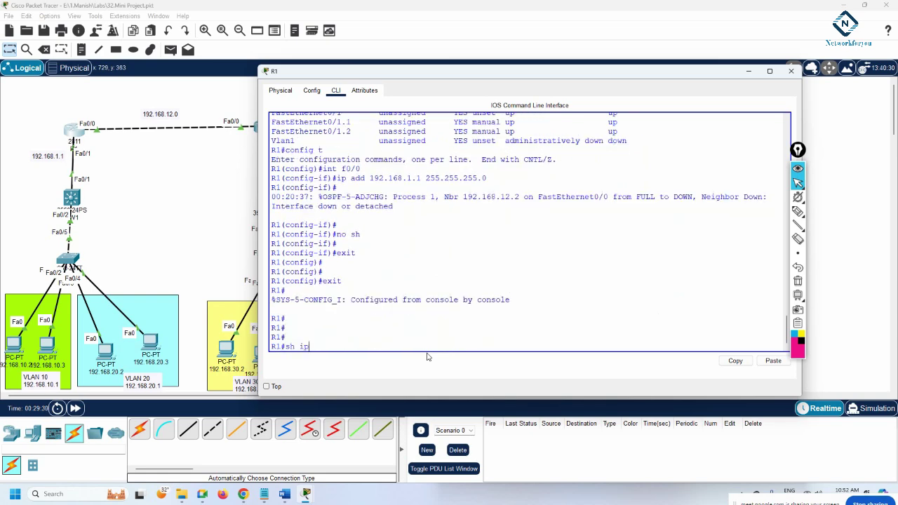
{"action": "type", "text": " route"}
{"action": "key", "text": "Return"}
{"action": "key", "text": "Return"}
{"action": "key", "text": "Return"}
{"action": "key", "text": "Return"}
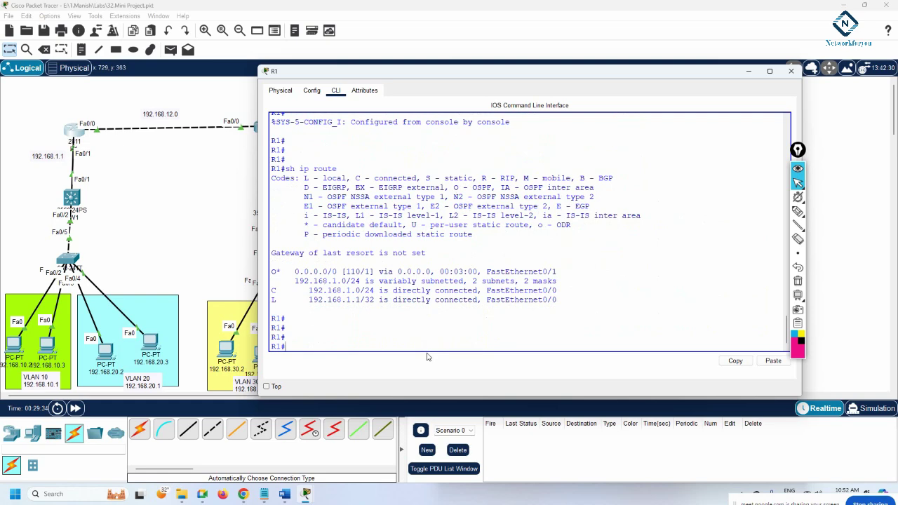
Fast-forward the simulation time and reopen R1's CLI window.
{"action": "left_click", "coordinate": [78, 408]}
{"action": "left_click", "coordinate": [77, 408]}
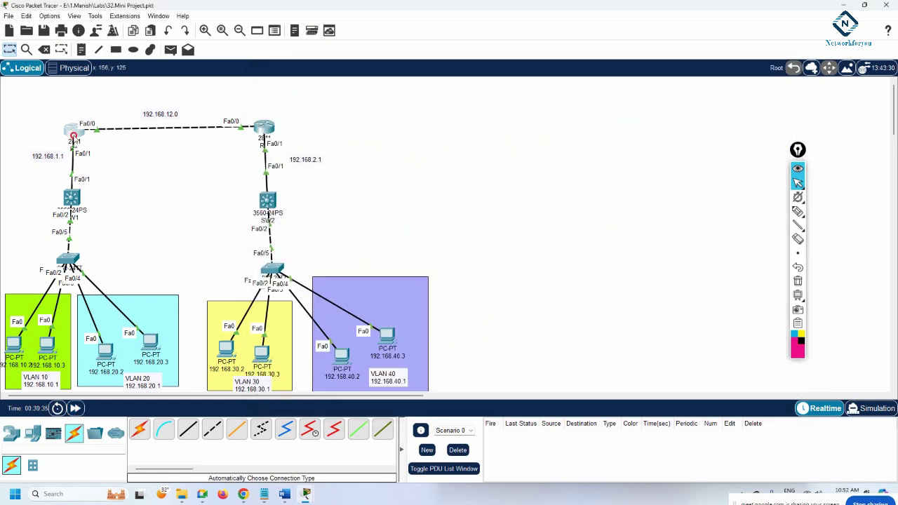
{"action": "left_click", "coordinate": [74, 134]}
Show R1's routing table, enter global config, and try 'no int f0/0.1' to delete the subinterface.
{"action": "type", "text": "sh ip ro"}
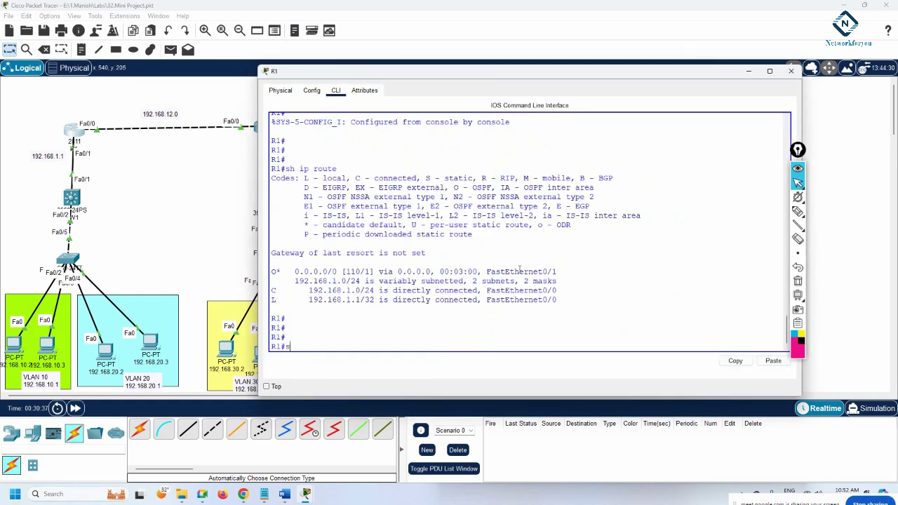
{"action": "type", "text": "ute"}
{"action": "key", "text": "Return"}
{"action": "key", "text": "Return"}
{"action": "key", "text": "Return"}
{"action": "key", "text": "Return"}
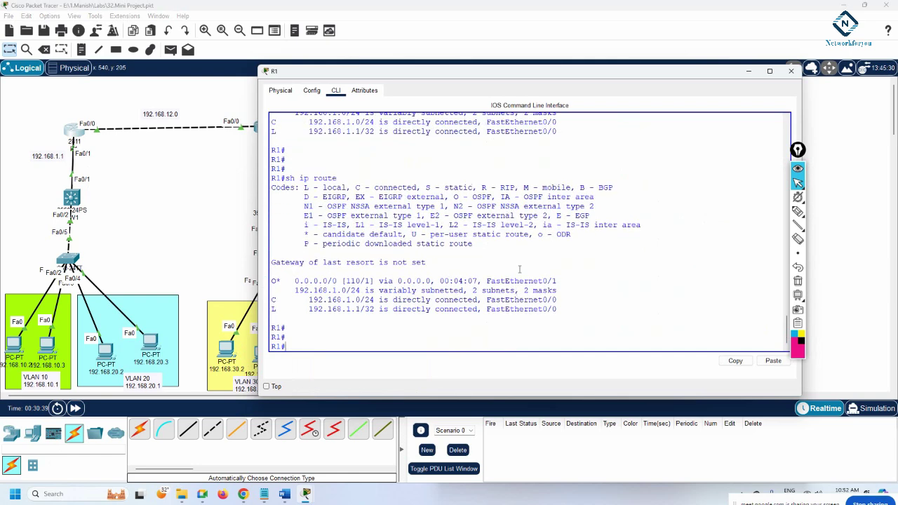
{"action": "type", "text": "config t"}
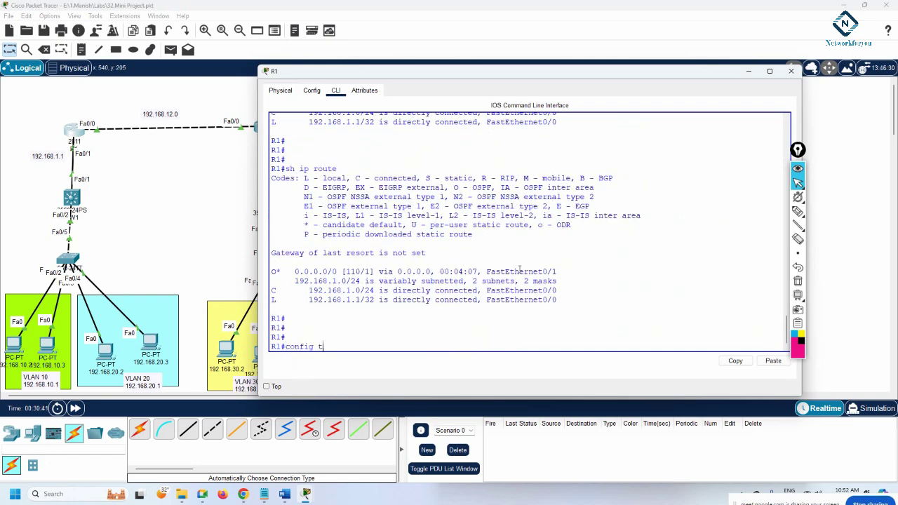
{"action": "key", "text": "Return"}
{"action": "type", "text": "int f"}
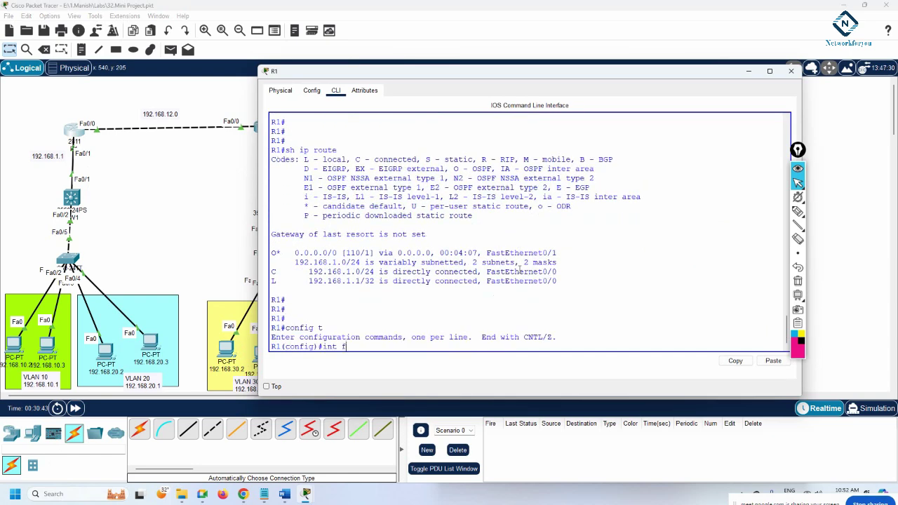
{"action": "type", "text": "0/0.1"}
{"action": "key", "text": "ctrl+a"}
{"action": "type", "text": "no"}
{"action": "key", "text": "Return"}
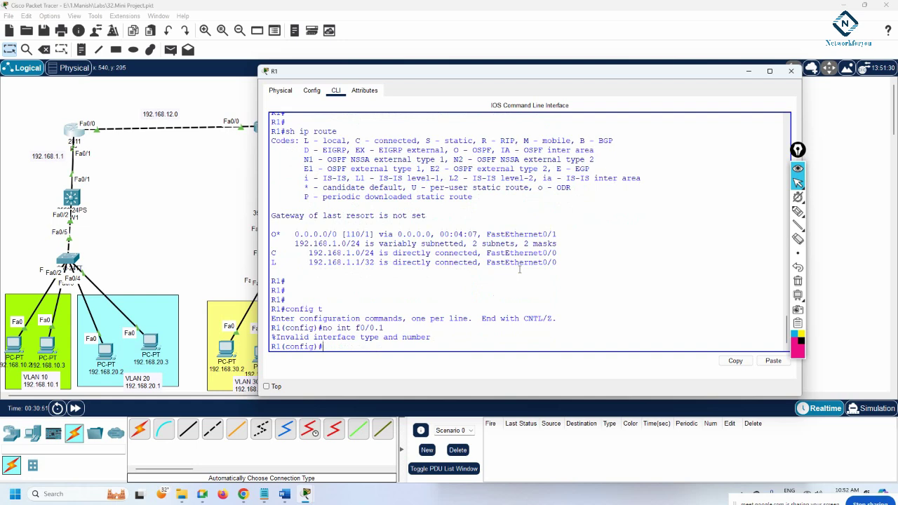
Remove dot1Q 10 encapsulation from subinterface Fa0/0.1 and exit it.
{"action": "type", "text": "int f0/0.1"}
{"action": "key", "text": "Return"}
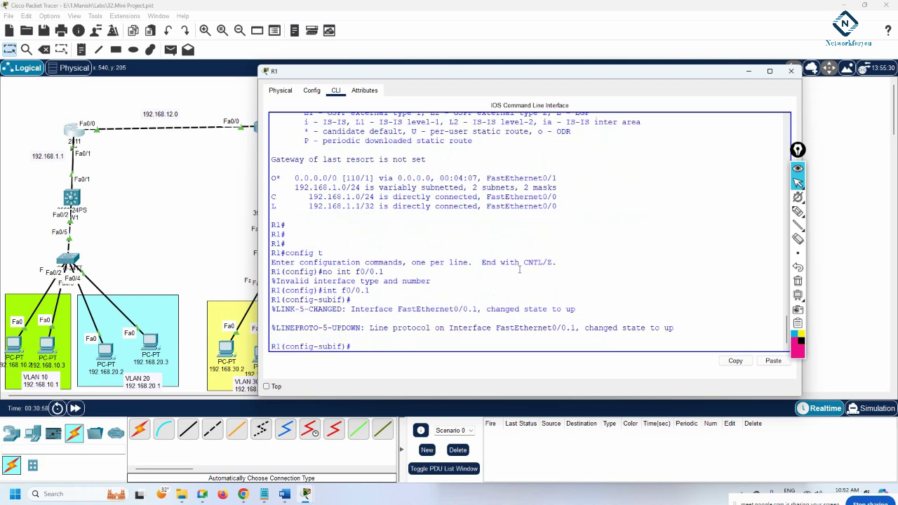
{"action": "type", "text": "no enc"}
{"action": "key", "text": "Tab"}
{"action": "type", "text": "do"}
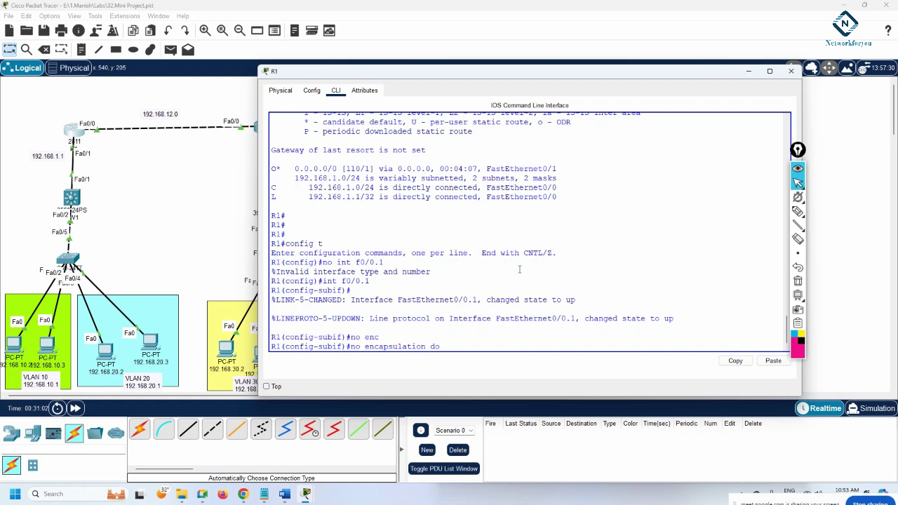
{"action": "key", "text": "Tab"}
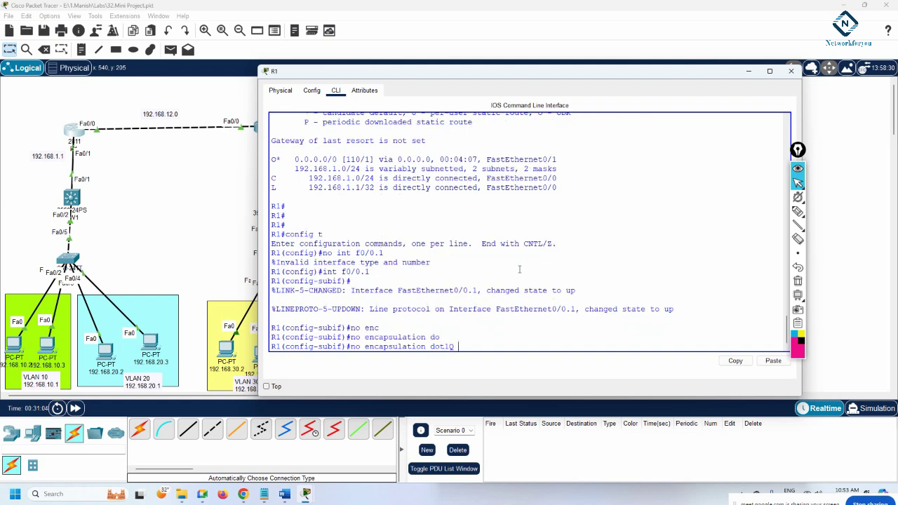
{"action": "type", "text": "10"}
{"action": "key", "text": "Return"}
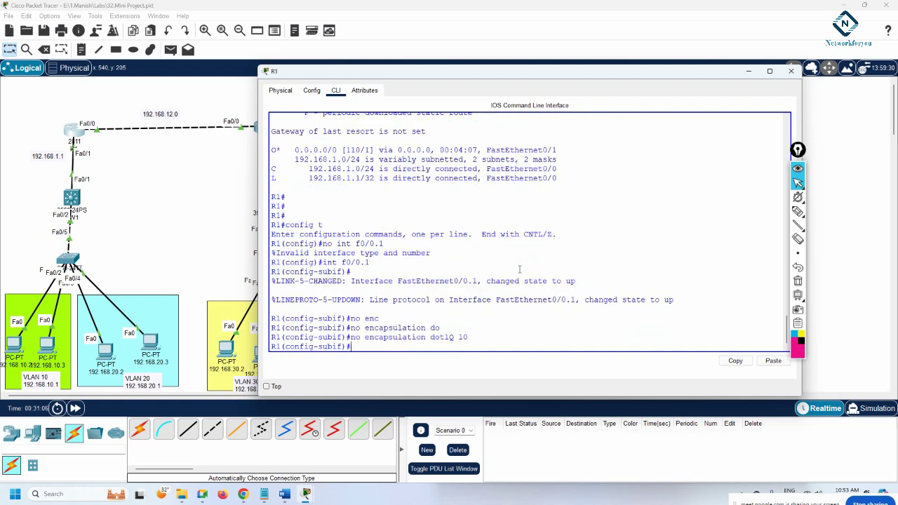
{"action": "type", "text": "exit"}
{"action": "key", "text": "Return"}
Enter FastEthernet0/0 configuration and review the earlier CLI output.
{"action": "type", "text": "int f"}
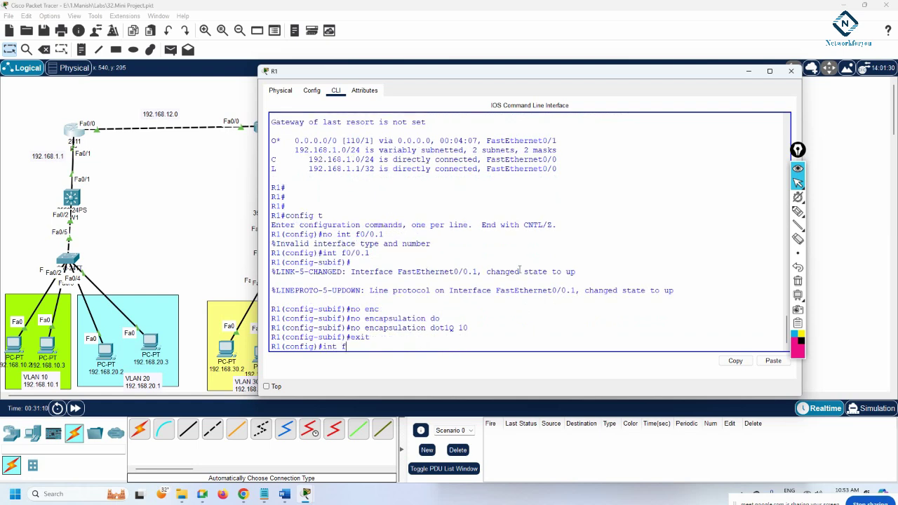
{"action": "type", "text": "0/0"}
{"action": "key", "text": "Return"}
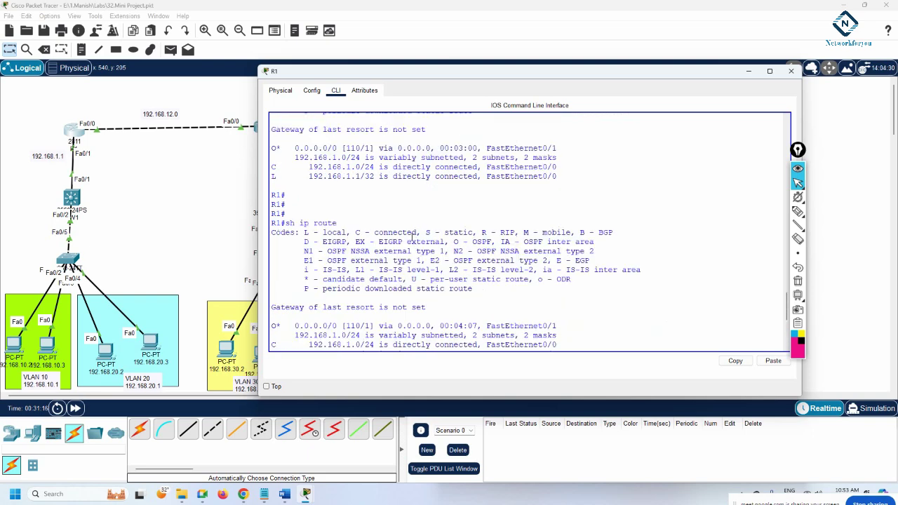
{"action": "scroll", "coordinate": [410, 236], "scroll_direction": "up", "scroll_amount": 10}
{"action": "scroll", "coordinate": [411, 236], "scroll_direction": "up", "scroll_amount": 5}
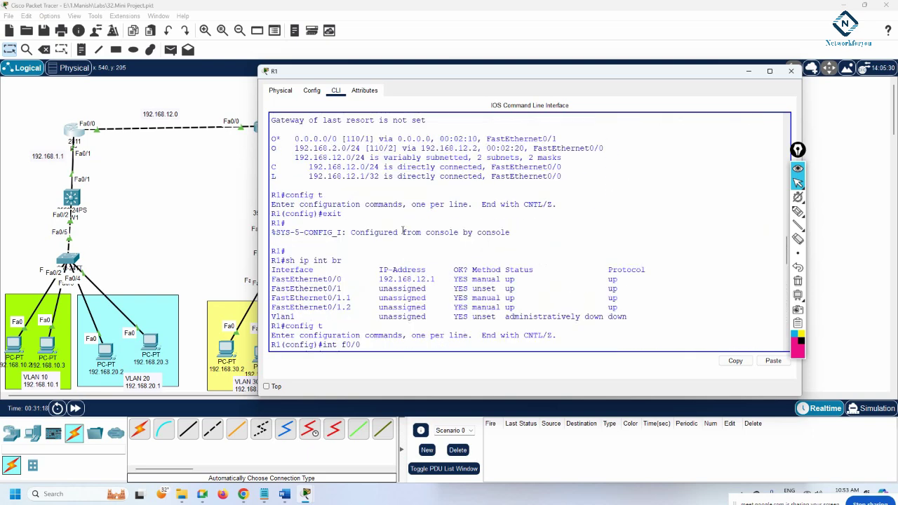
{"action": "scroll", "coordinate": [390, 231], "scroll_direction": "down", "scroll_amount": 1}
{"action": "scroll", "coordinate": [346, 270], "scroll_direction": "down", "scroll_amount": 12}
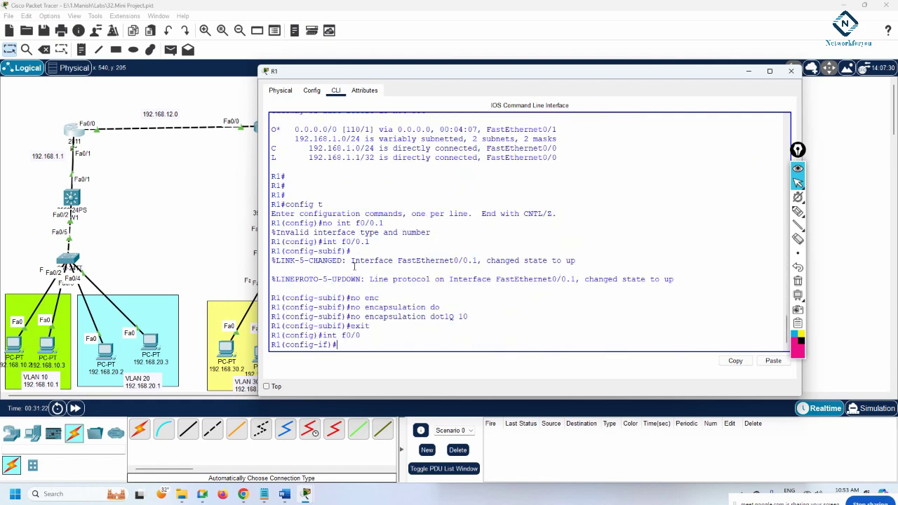
Remove dot1Q 20 encapsulation from subinterface Fa0/0.2.
{"action": "type", "text": "int f0/0.2"}
{"action": "key", "text": "Return"}
{"action": "key", "text": "Return"}
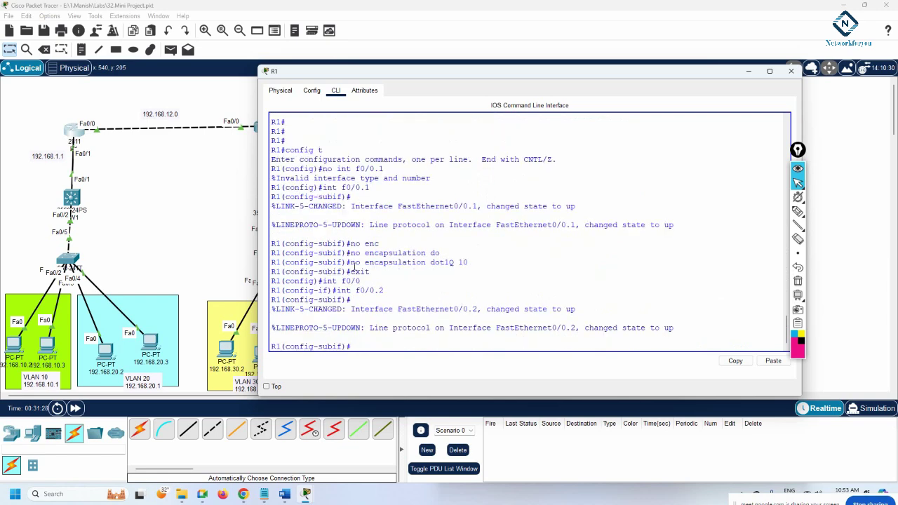
{"action": "type", "text": "no en"}
{"action": "key", "text": "Tab"}
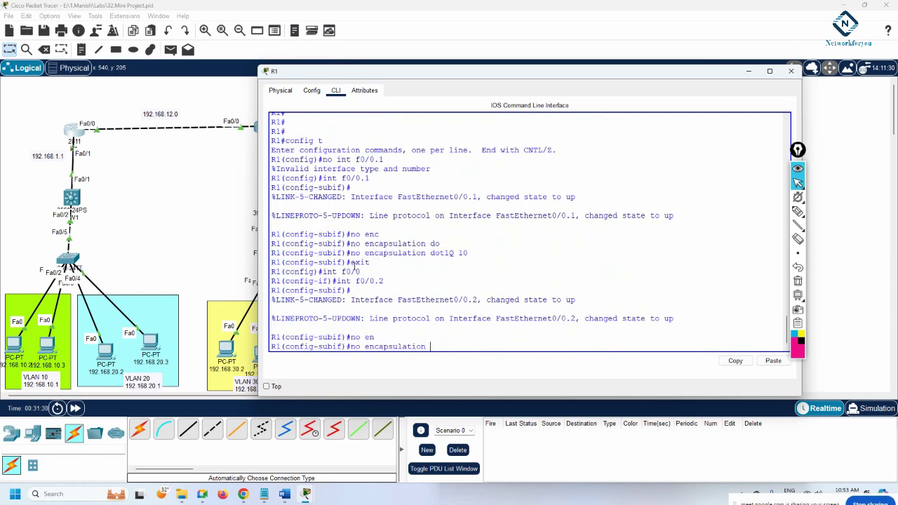
{"action": "type", "text": "do"}
{"action": "key", "text": "Tab"}
{"action": "type", "text": "20"}
{"action": "key", "text": "Return"}
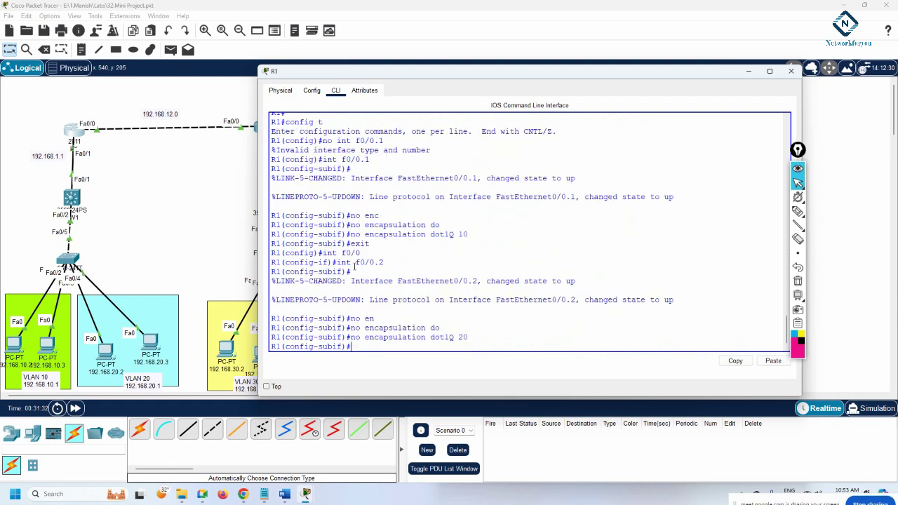
{"action": "key", "text": "Return"}
Exit back to privileged mode and run 'sh ip int br'.
{"action": "type", "text": "exit"}
{"action": "key", "text": "Return"}
{"action": "key", "text": "Return"}
{"action": "type", "text": "exit"}
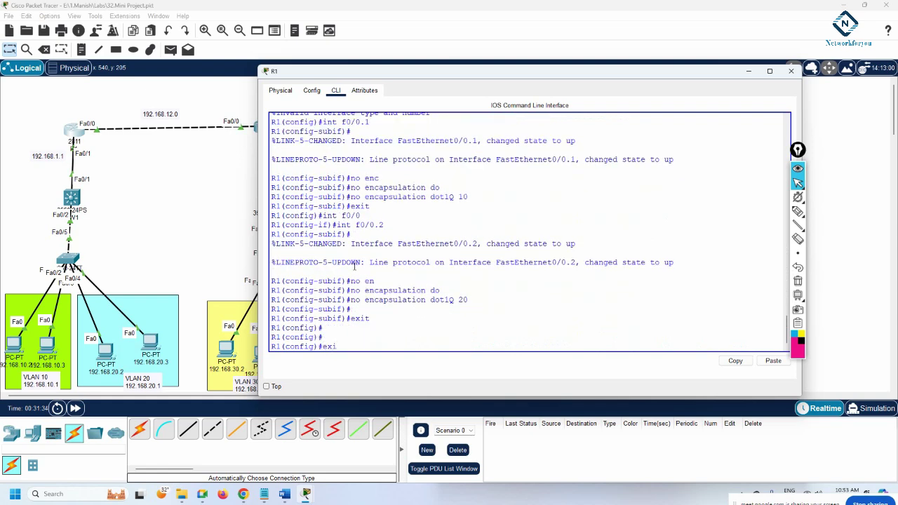
{"action": "key", "text": "Return"}
{"action": "key", "text": "Return"}
{"action": "key", "text": "Return"}
{"action": "type", "text": "sh ip int br"}
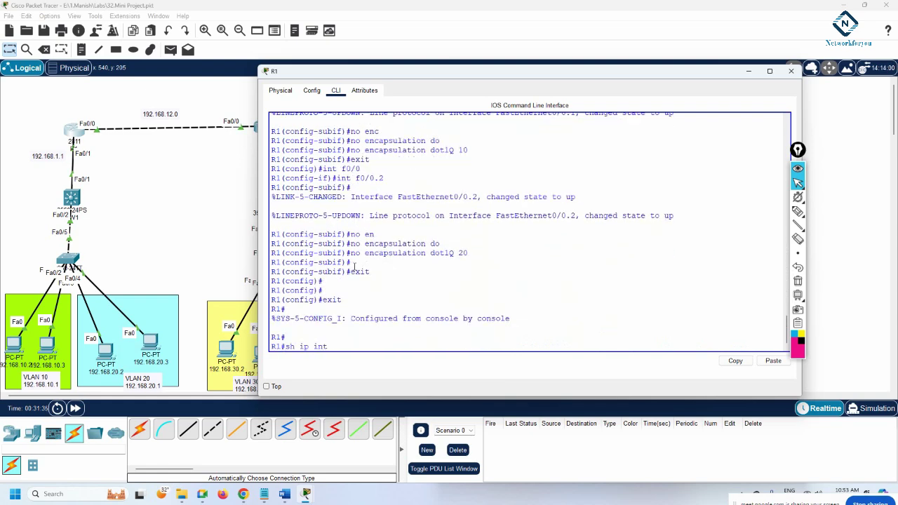
{"action": "key", "text": "Return"}
{"action": "key", "text": "Return"}
{"action": "key", "text": "Return"}
{"action": "key", "text": "Return"}
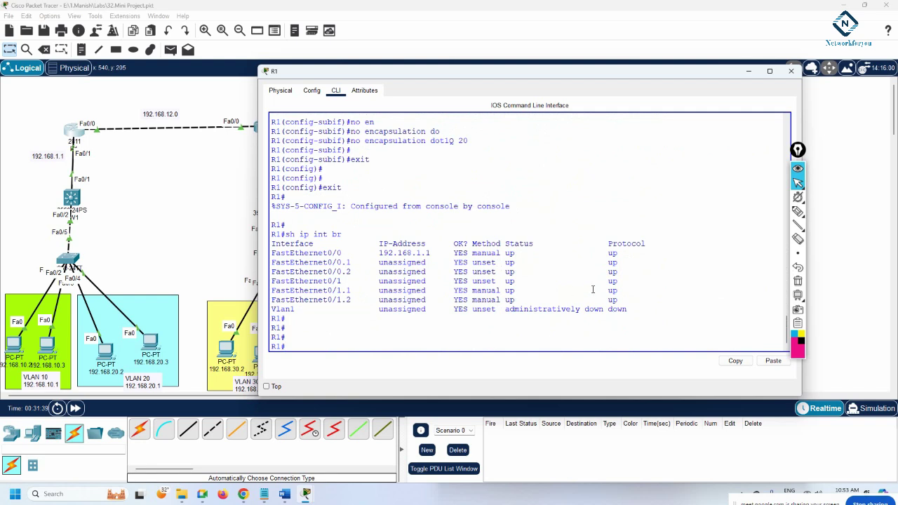
Point out the Fa0/1 rows, then clear the IP address from Fa0/1 with 'no ip add'.
{"action": "left_click_drag", "start_coordinate": [623, 285], "coordinate": [271, 281]}
{"action": "left_click_drag", "start_coordinate": [623, 290], "coordinate": [271, 290]}
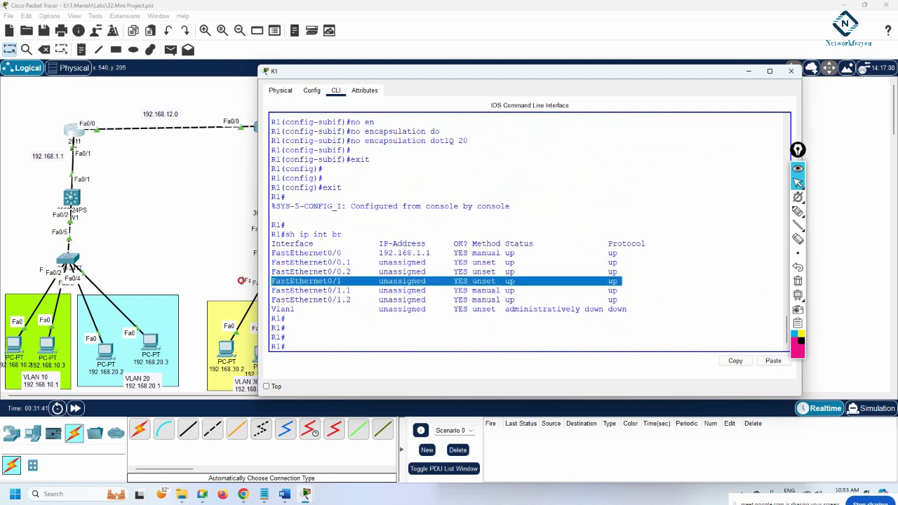
{"action": "type", "text": "c"}
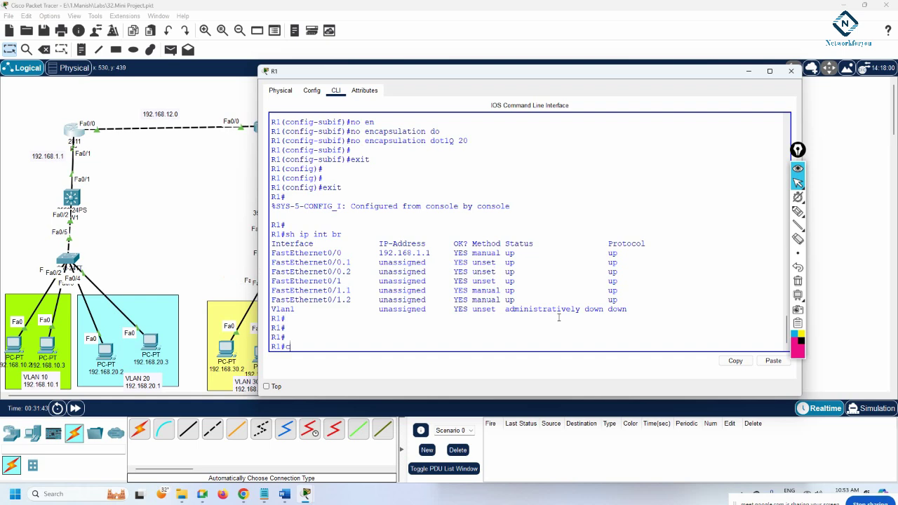
{"action": "type", "text": "onfig t"}
{"action": "key", "text": "Return"}
{"action": "type", "text": "int f"}
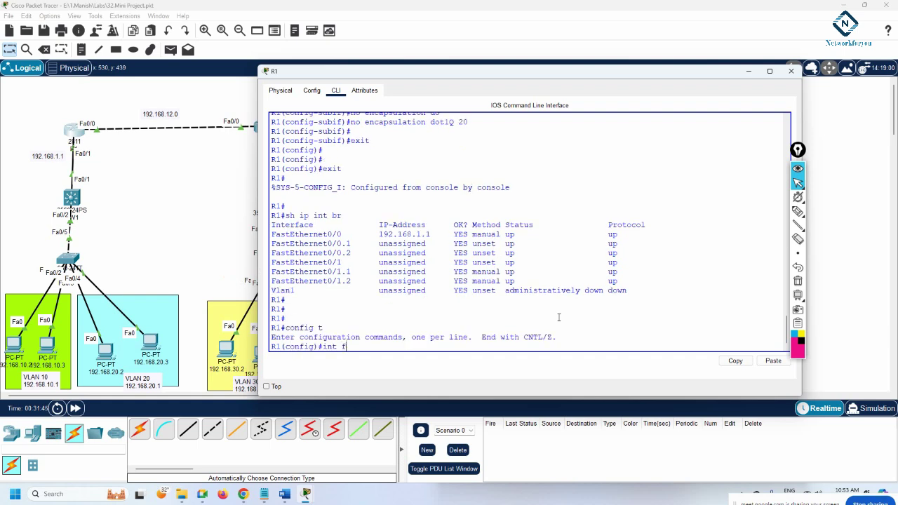
{"action": "type", "text": "0/1"}
{"action": "key", "text": "Return"}
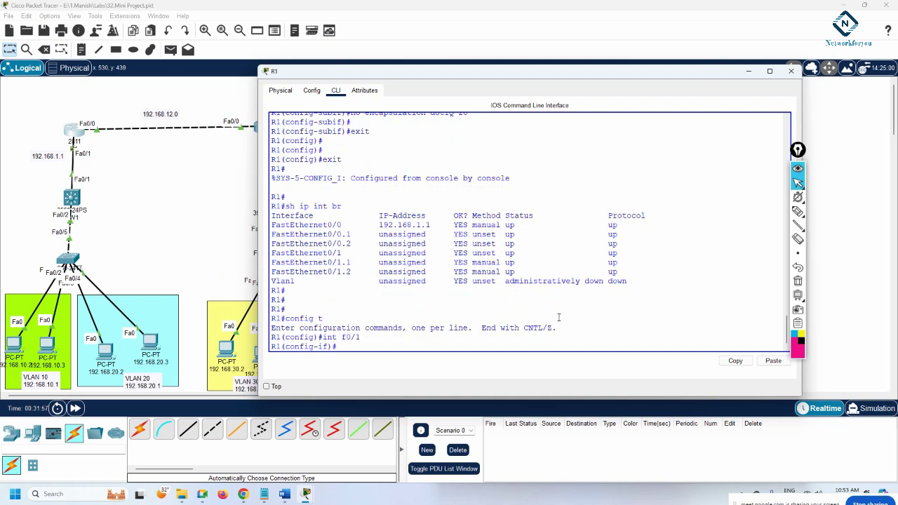
{"action": "type", "text": "no ip add"}
{"action": "key", "text": "Return"}
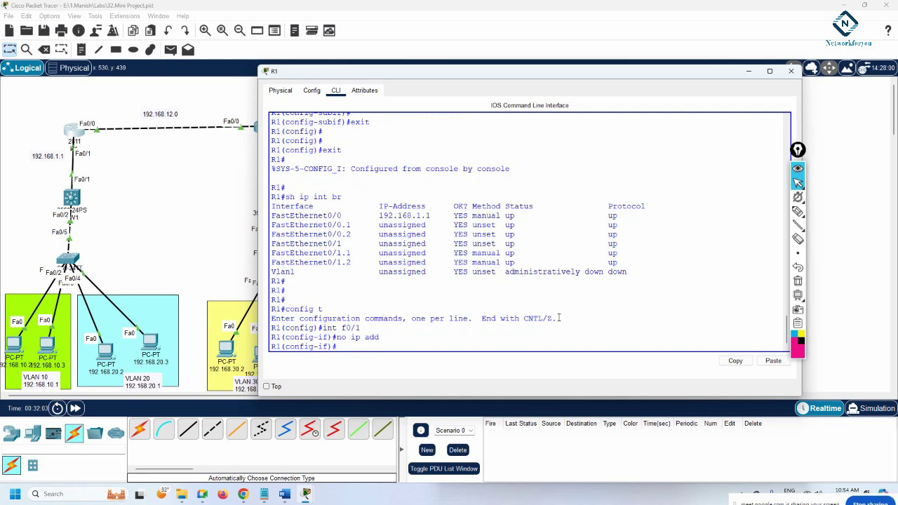
Remove the IP address and dot1Q 10 encapsulation from subinterface Fa0/1.1.
{"action": "type", "text": "int f0/1.1"}
{"action": "key", "text": "Return"}
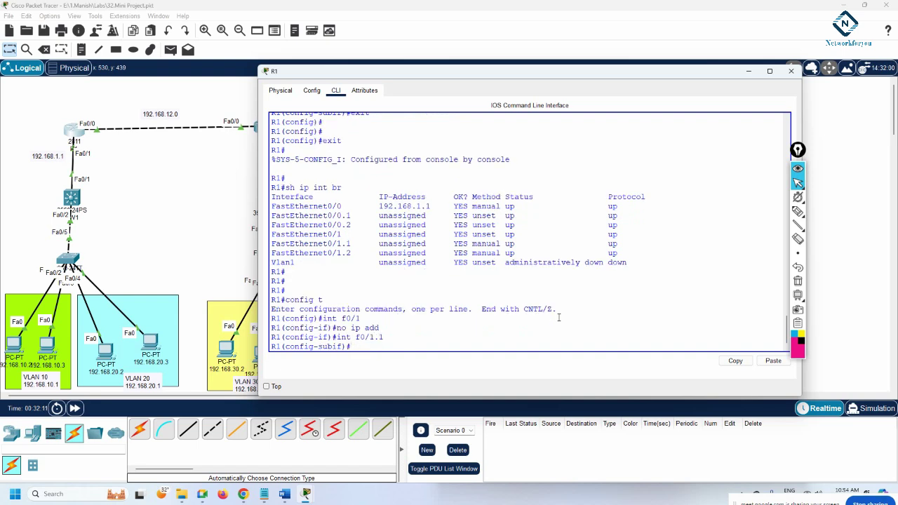
{"action": "type", "text": "no ip add"}
{"action": "key", "text": "Return"}
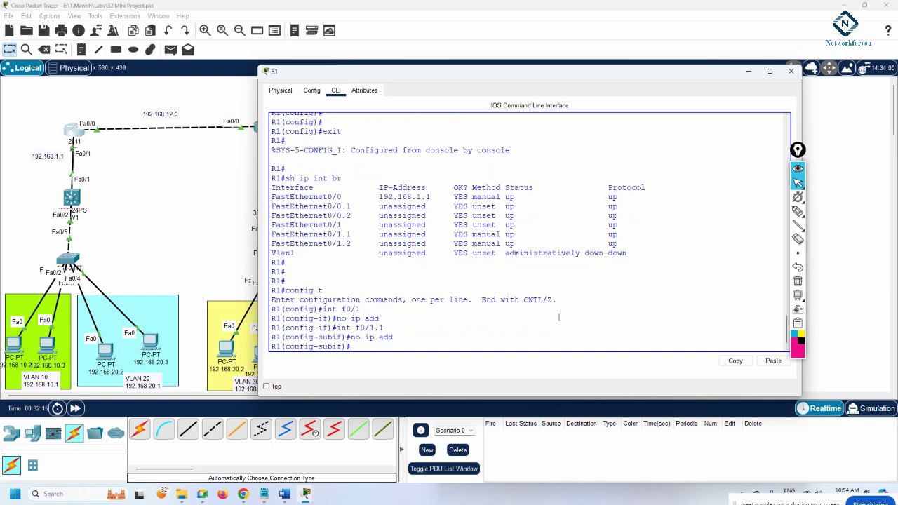
{"action": "type", "text": "no en"}
{"action": "key", "text": "Tab"}
{"action": "type", "text": "do"}
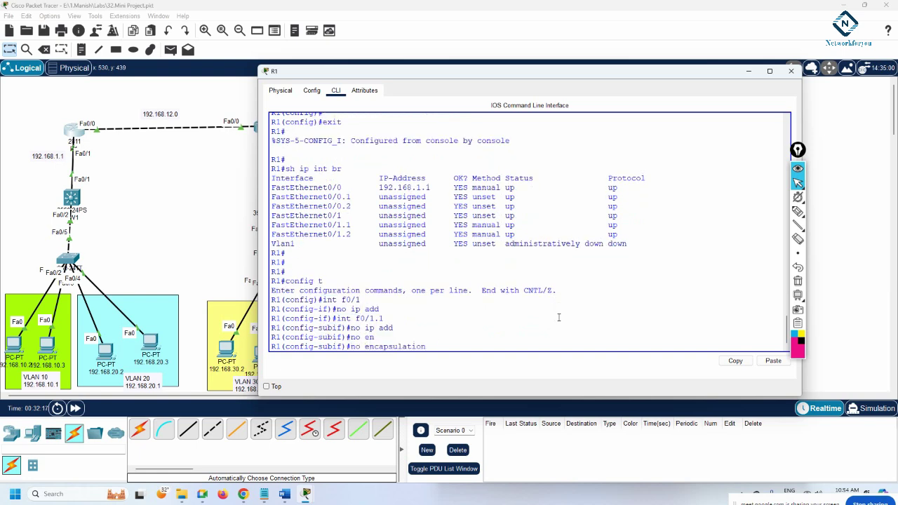
{"action": "key", "text": "Tab"}
{"action": "type", "text": "10"}
{"action": "key", "text": "Return"}
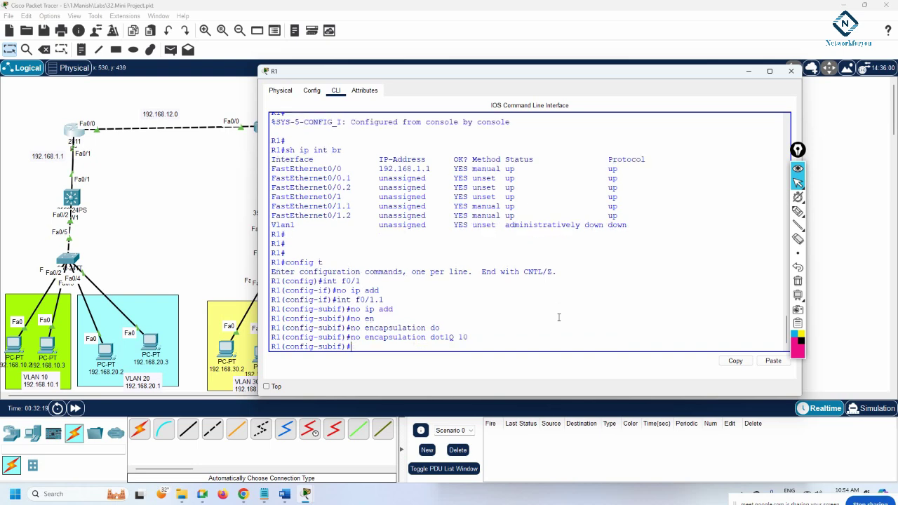
Remove dot1Q 20 encapsulation from subinterface Fa0/1.2.
{"action": "type", "text": "int f0/1.2"}
{"action": "key", "text": "Return"}
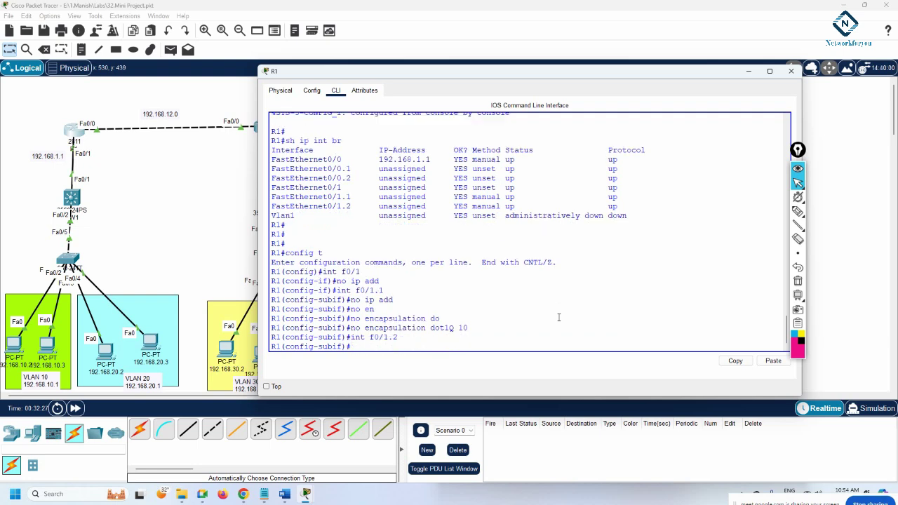
{"action": "type", "text": "eno en"}
{"action": "key", "text": "Tab"}
{"action": "type", "text": "do"}
{"action": "key", "text": "Tab"}
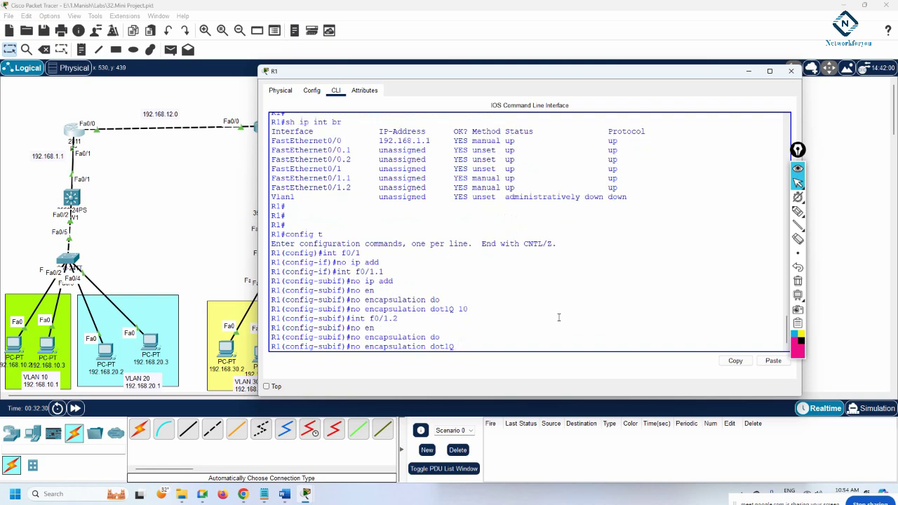
{"action": "type", "text": "20"}
{"action": "key", "text": "Return"}
{"action": "key", "text": "Return"}
{"action": "key", "text": "Return"}
Return to privileged mode and list R1's interfaces with 'sh ip int br'.
{"action": "type", "text": "e"}
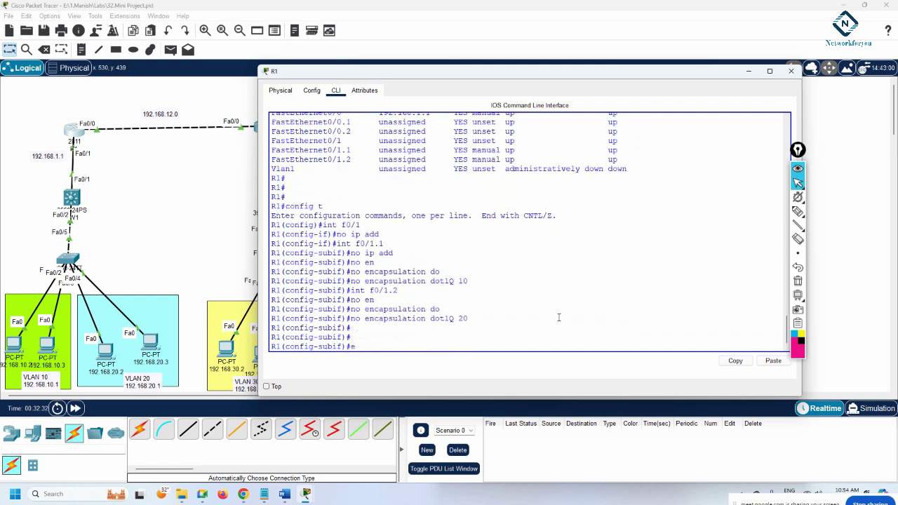
{"action": "type", "text": "xit"}
{"action": "key", "text": "Return"}
{"action": "key", "text": "Return"}
{"action": "type", "text": "exit"}
{"action": "key", "text": "Return"}
{"action": "key", "text": "Return"}
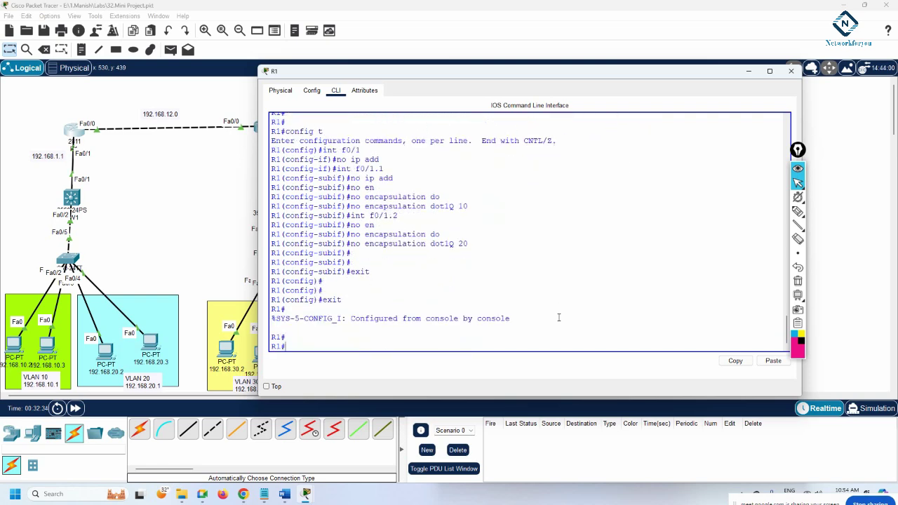
{"action": "key", "text": "Return"}
{"action": "type", "text": "sh ip int br"}
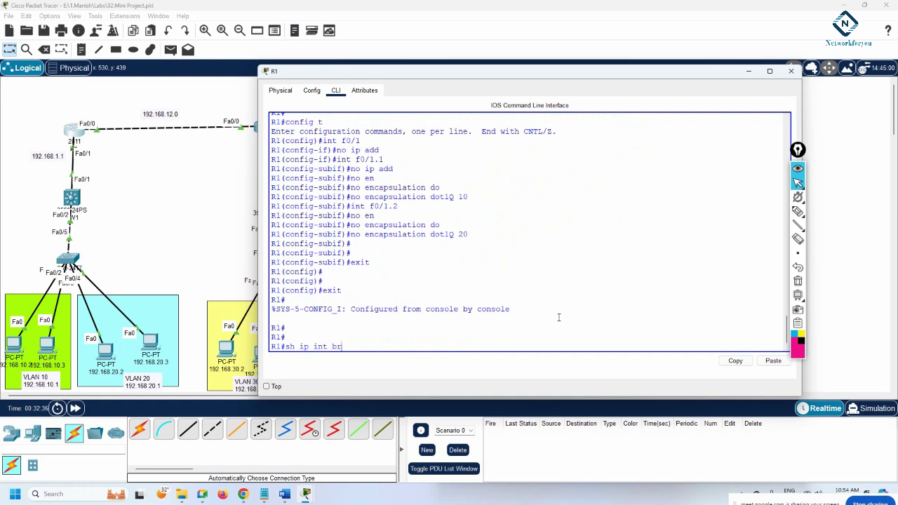
{"action": "key", "text": "Return"}
{"action": "key", "text": "Return"}
{"action": "key", "text": "Return"}
{"action": "key", "text": "Return"}
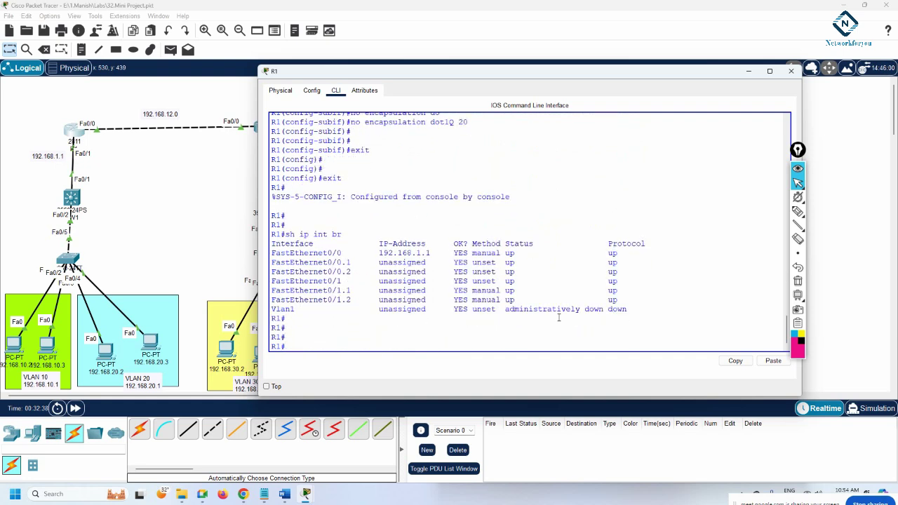
Assign 192.168.1.1 255.255.255.0 to Fa0/1, which is rejected as overlapping Fa0/0.
{"action": "type", "text": "int f0/1"}
{"action": "key", "text": "Return"}
{"action": "type", "text": "c"}
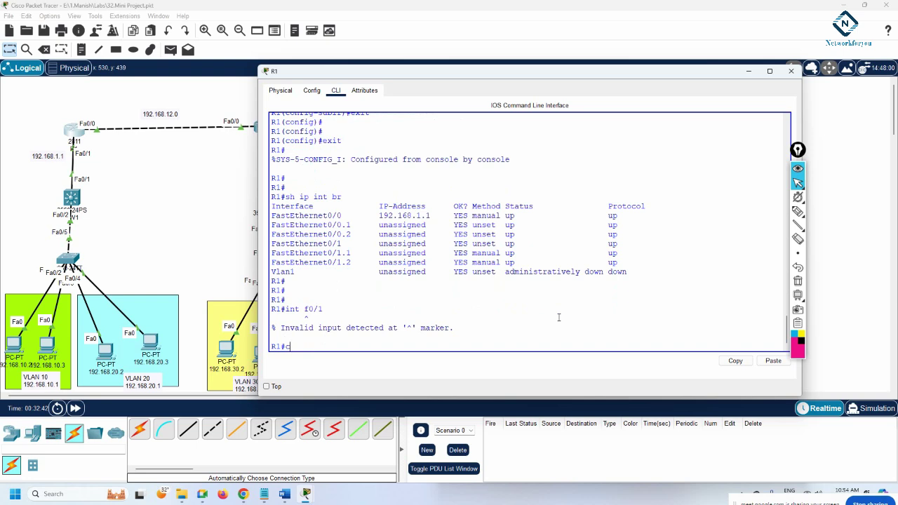
{"action": "type", "text": "onfig t"}
{"action": "key", "text": "Return"}
{"action": "type", "text": "int f"}
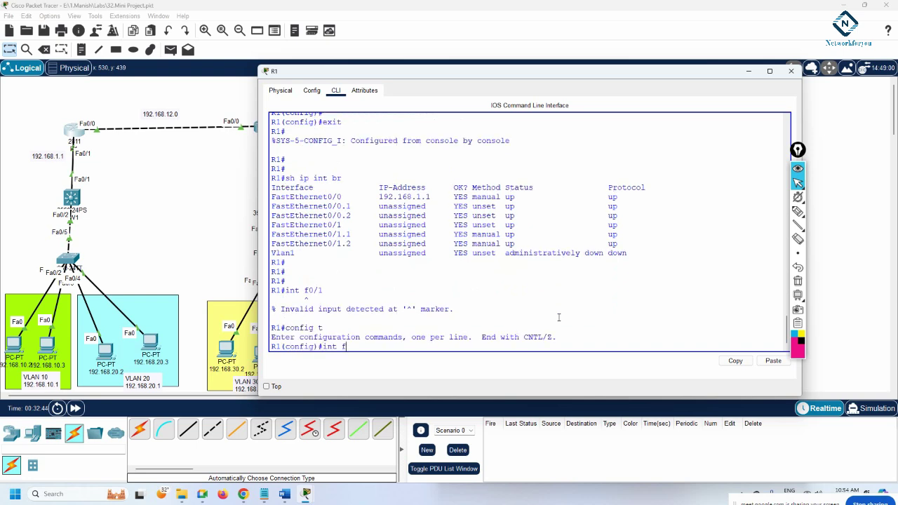
{"action": "type", "text": "0/1"}
{"action": "key", "text": "Return"}
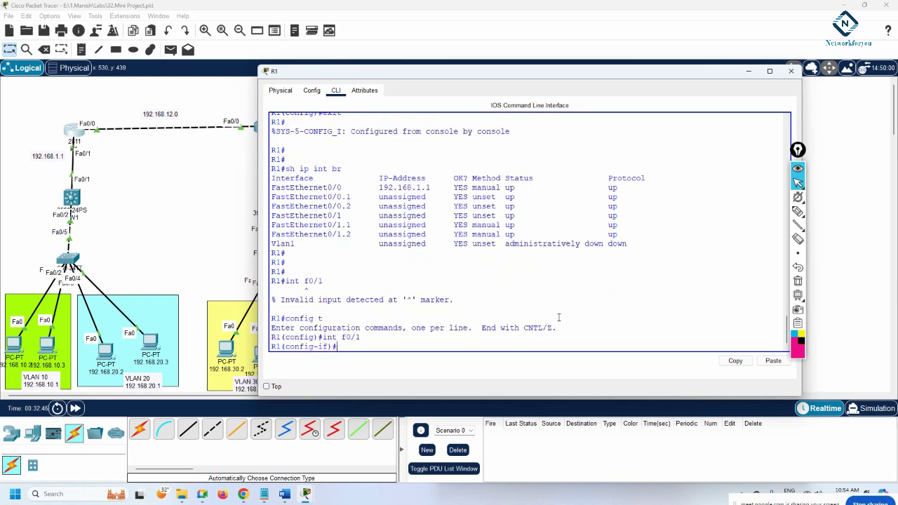
{"action": "type", "text": "ip add 192.168.1.1 255.255.255.0"}
{"action": "key", "text": "Return"}
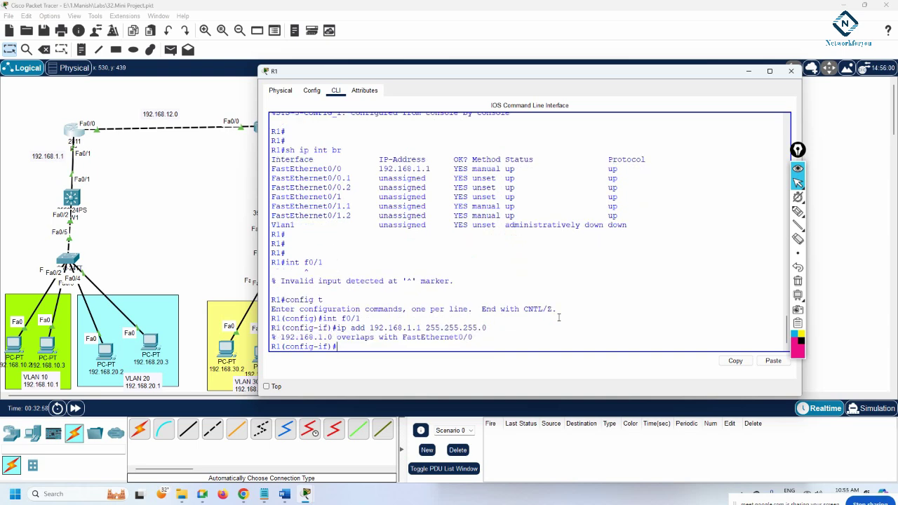
Switch to Fa0/0 and start entering a new 192.16… IP address.
{"action": "type", "text": "int f0/0"}
{"action": "key", "text": "Return"}
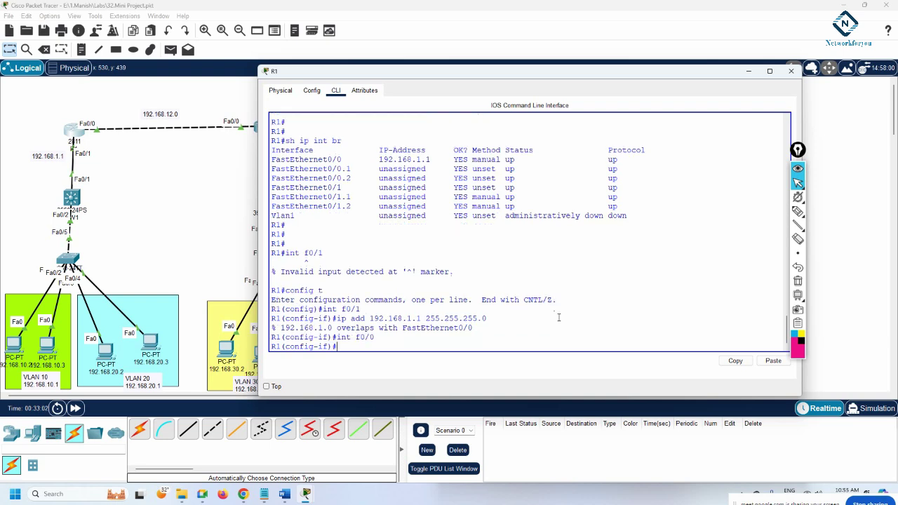
{"action": "type", "text": "ip add 192.168"}
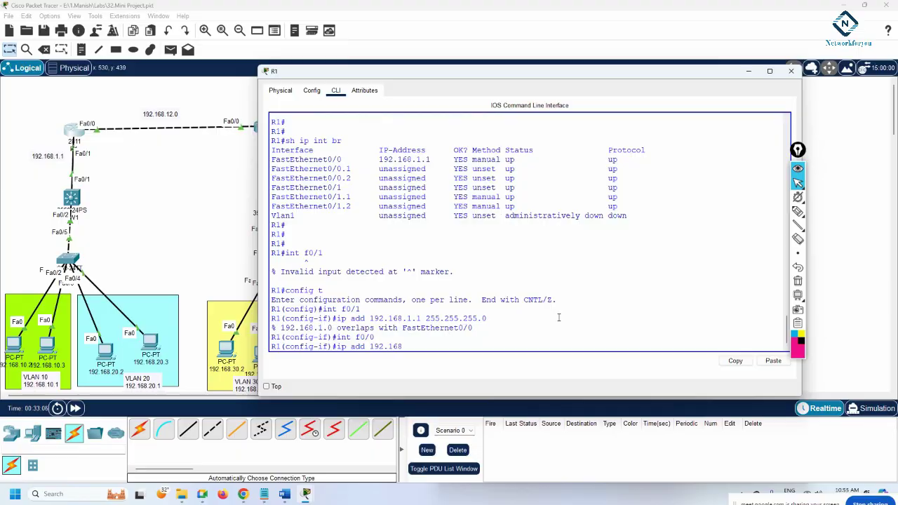